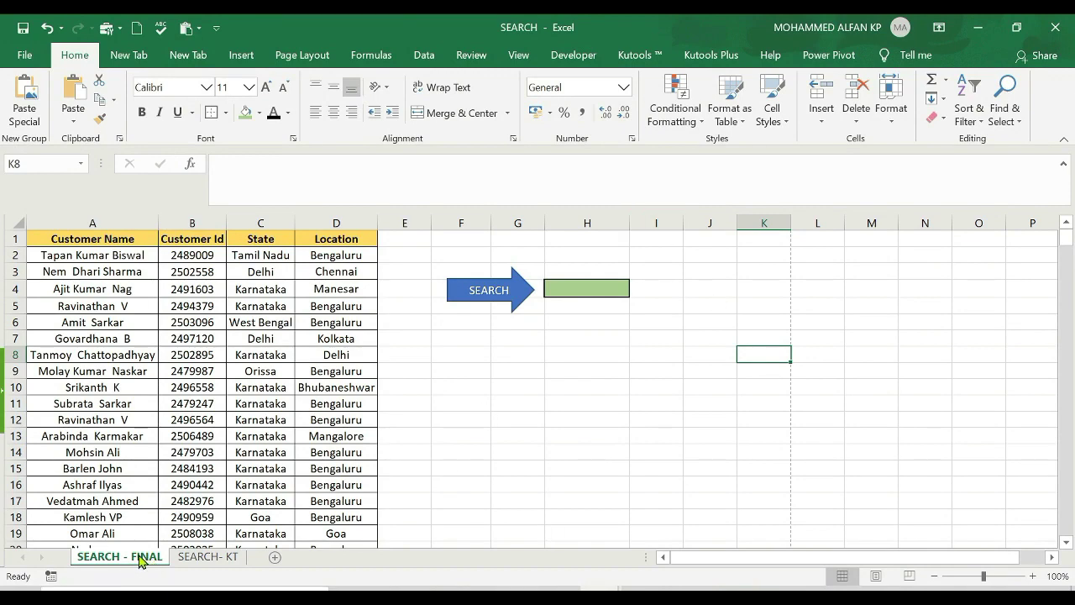
# Compare the SEARCH - FINAL and SEARCH- KT sheets and examine the Customer Name column on SEARCH - FINAL.
pyautogui.click(194, 561)
pyautogui.click(140, 560)
pyautogui.click(211, 562)
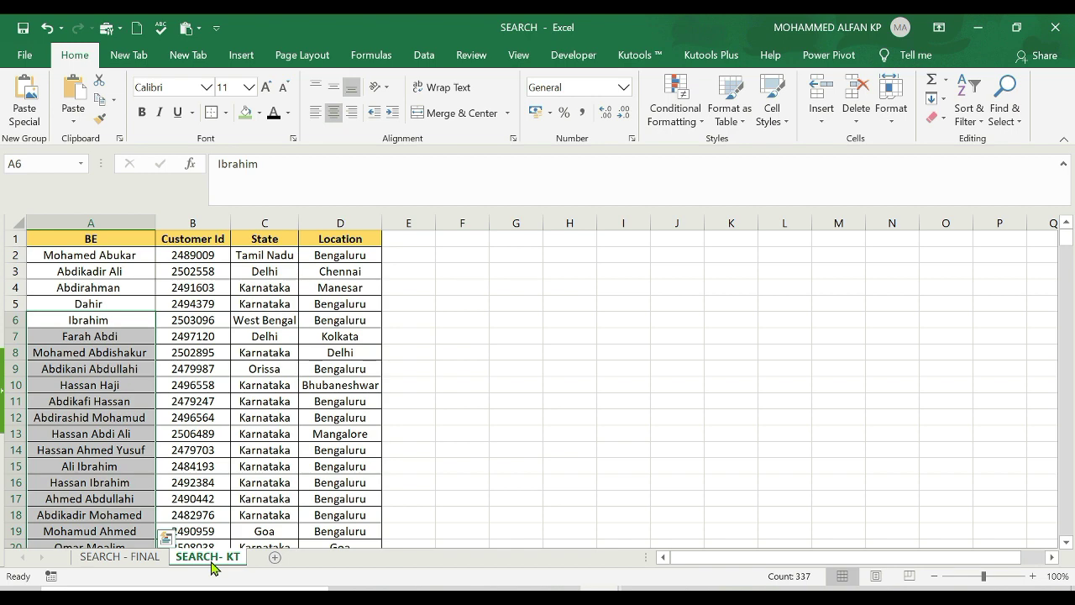
pyautogui.click(122, 561)
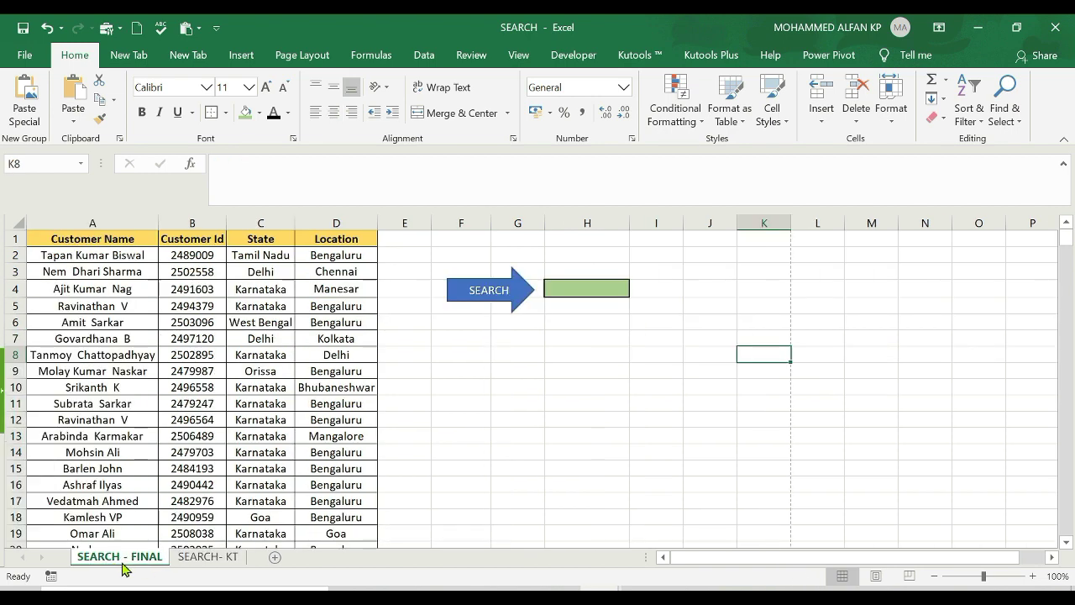
pyautogui.click(425, 440)
pyautogui.moveTo(356, 221); pyautogui.dragTo(84, 223)
pyautogui.click(133, 275)
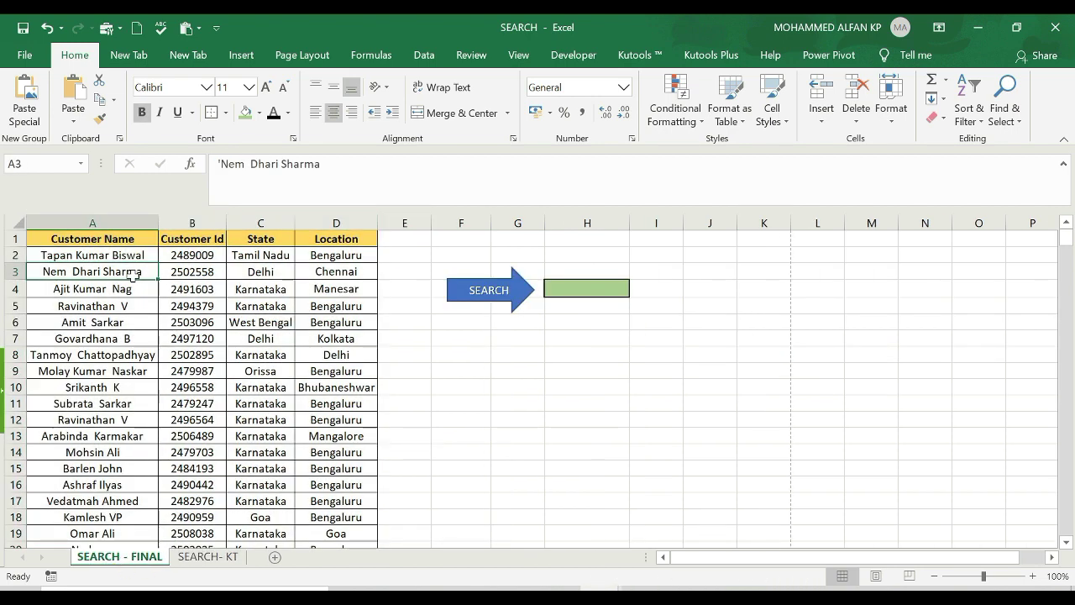
pyautogui.hotkey('ctrl', 'shift', 'Down')
pyautogui.click(133, 418)
pyautogui.hotkey('ctrl', 'shift', 'Up')
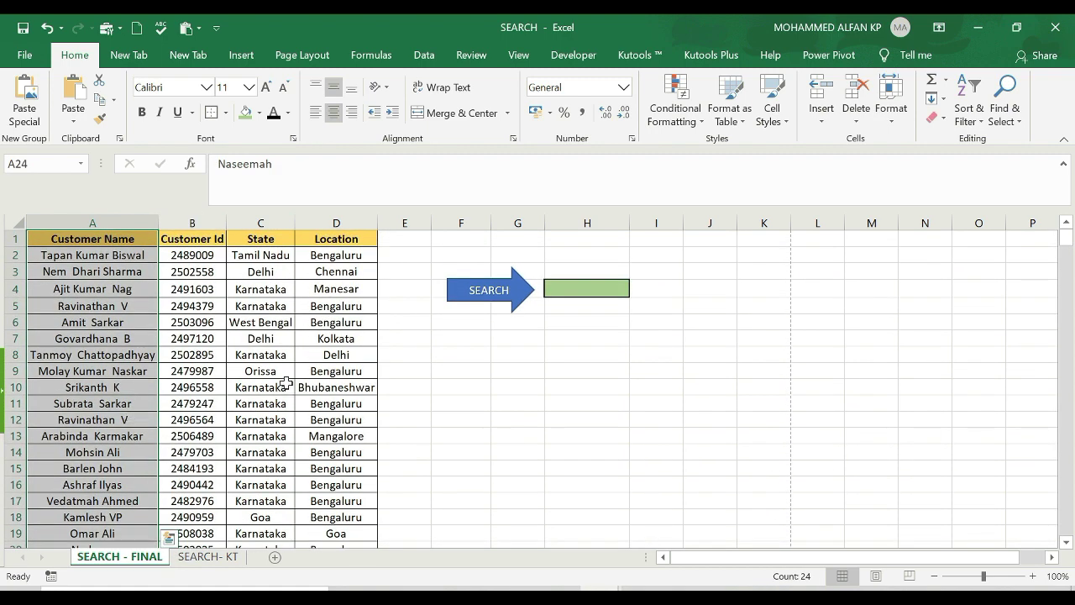
pyautogui.click(285, 383)
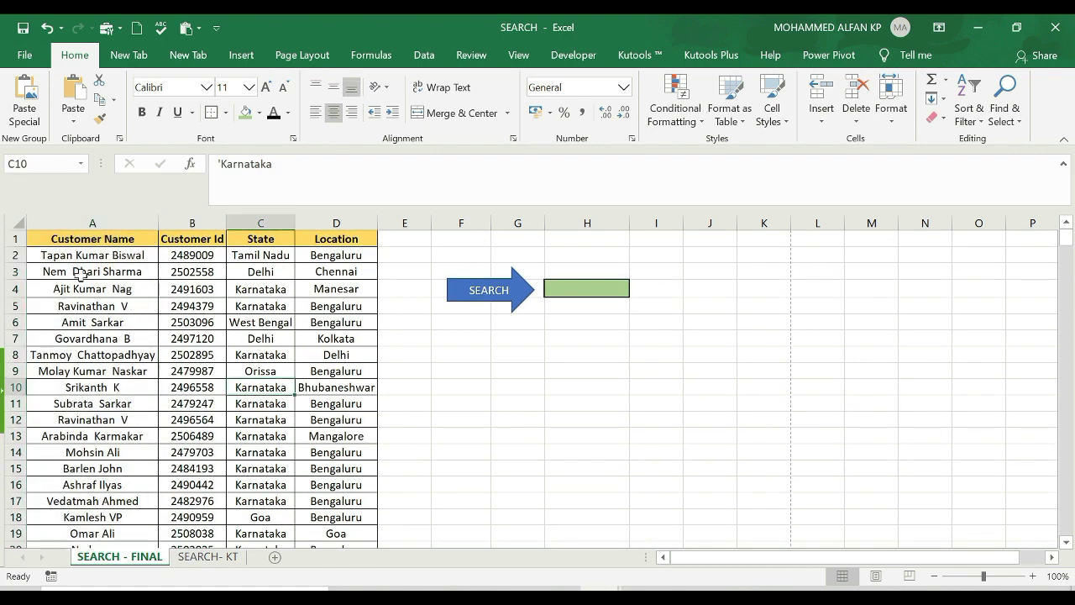
# Examine search cell H4 and the Customer Name, Customer Id, State and Location headers on SEARCH - FINAL.
pyautogui.click(574, 290)
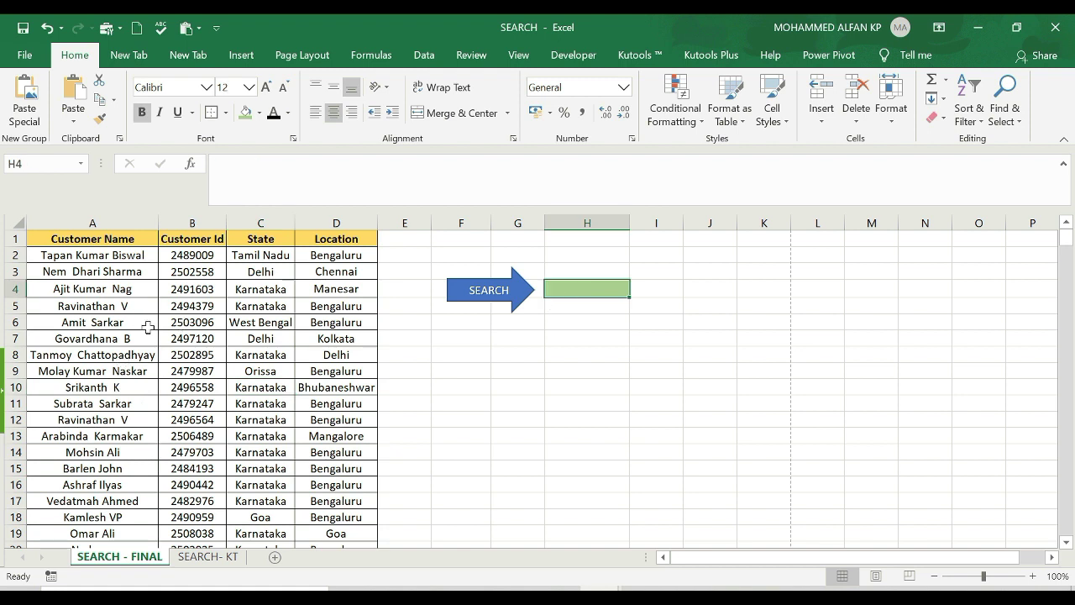
pyautogui.click(87, 241)
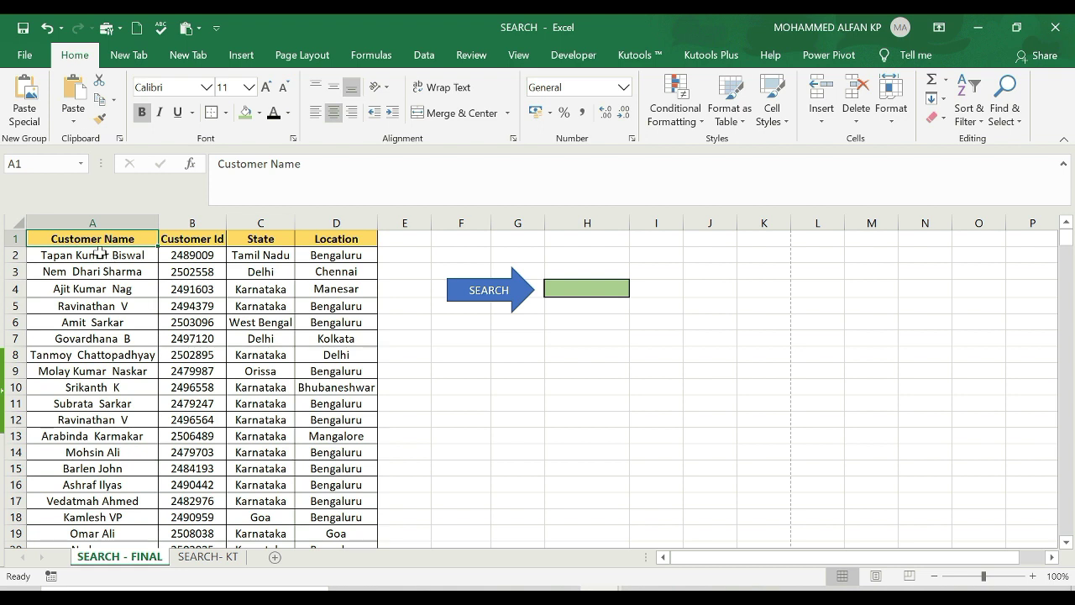
pyautogui.click(202, 242)
pyautogui.click(264, 243)
pyautogui.click(335, 241)
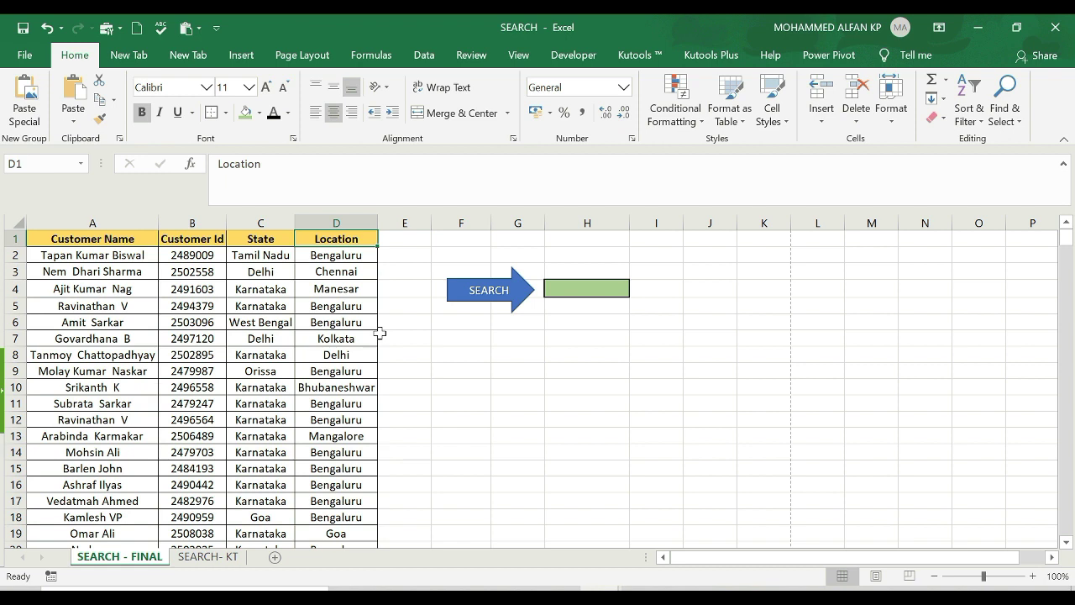
# Enter a customer's name as the search term in cell H4 and review the matching rows in the table.
pyautogui.click(586, 289)
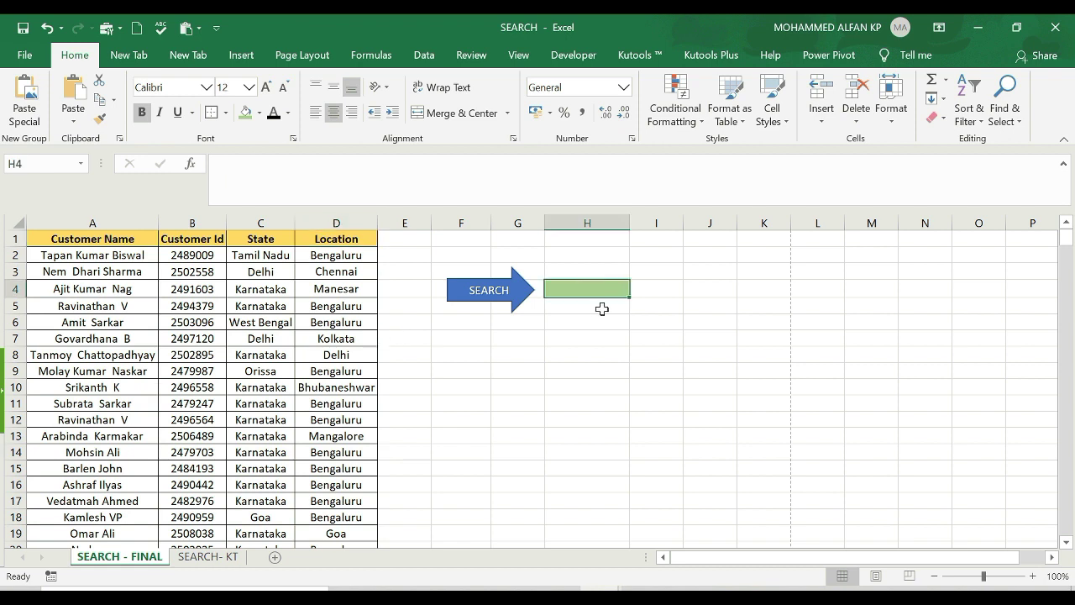
pyautogui.write('Ali')
pyautogui.press('Return')
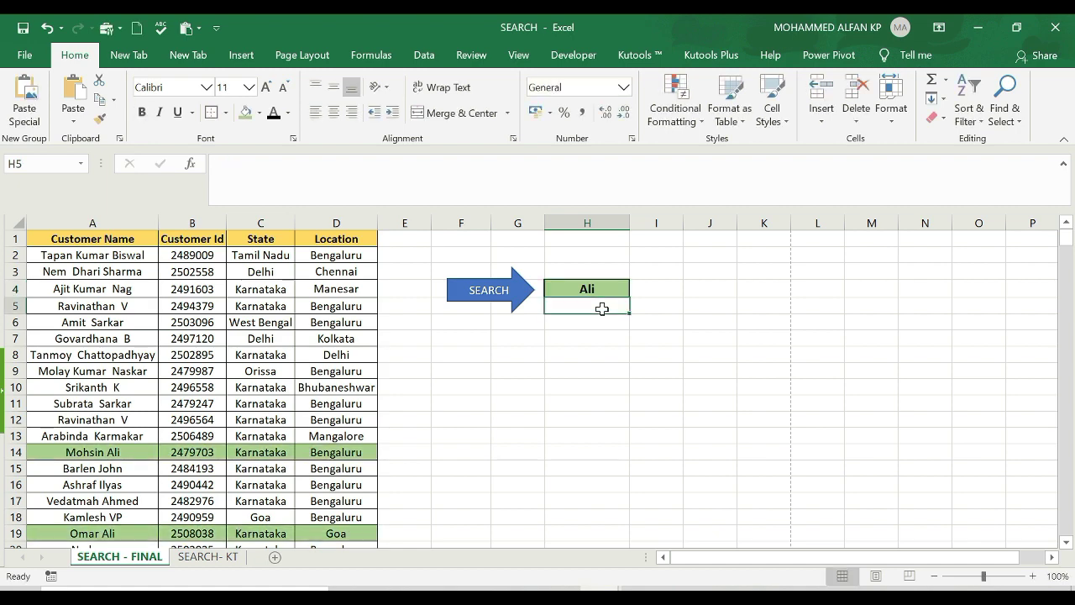
pyautogui.scroll(-4, 472, 386)
pyautogui.scroll(-1, 472, 385)
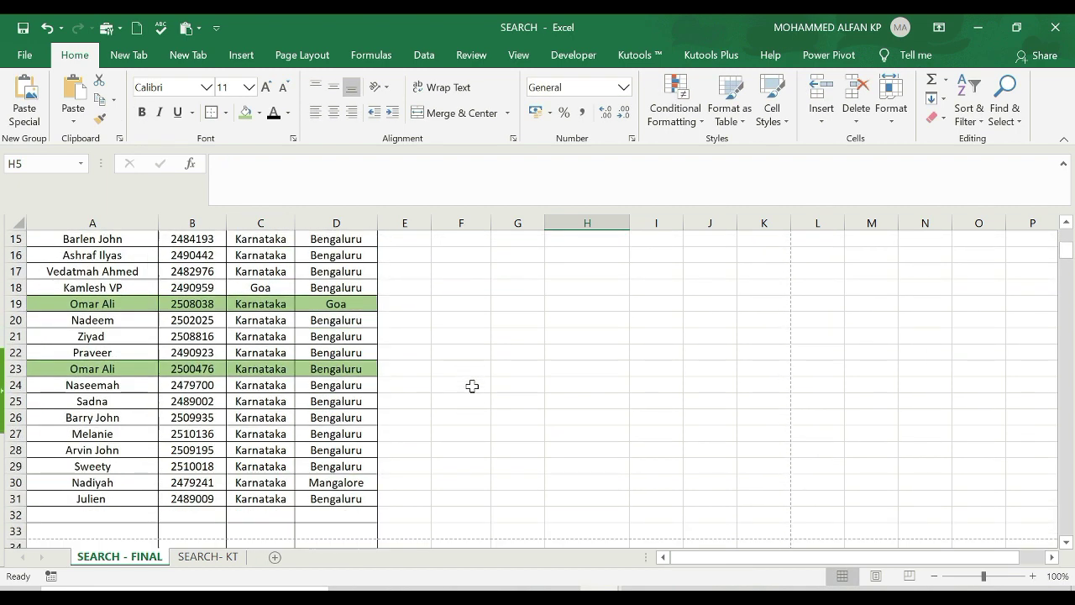
pyautogui.scroll(1, 472, 386)
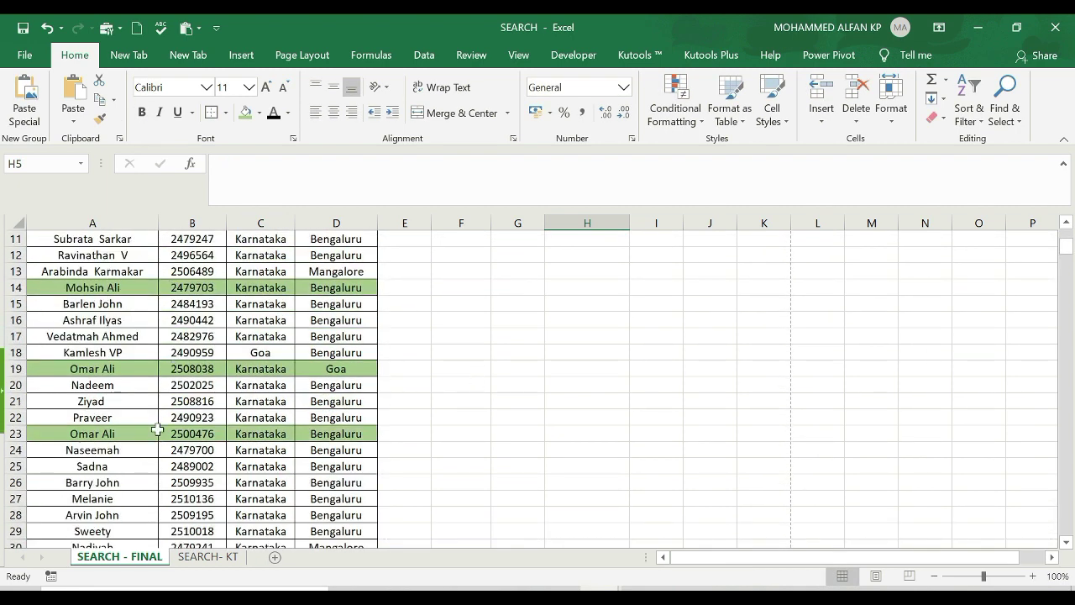
pyautogui.scroll(4, 506, 411)
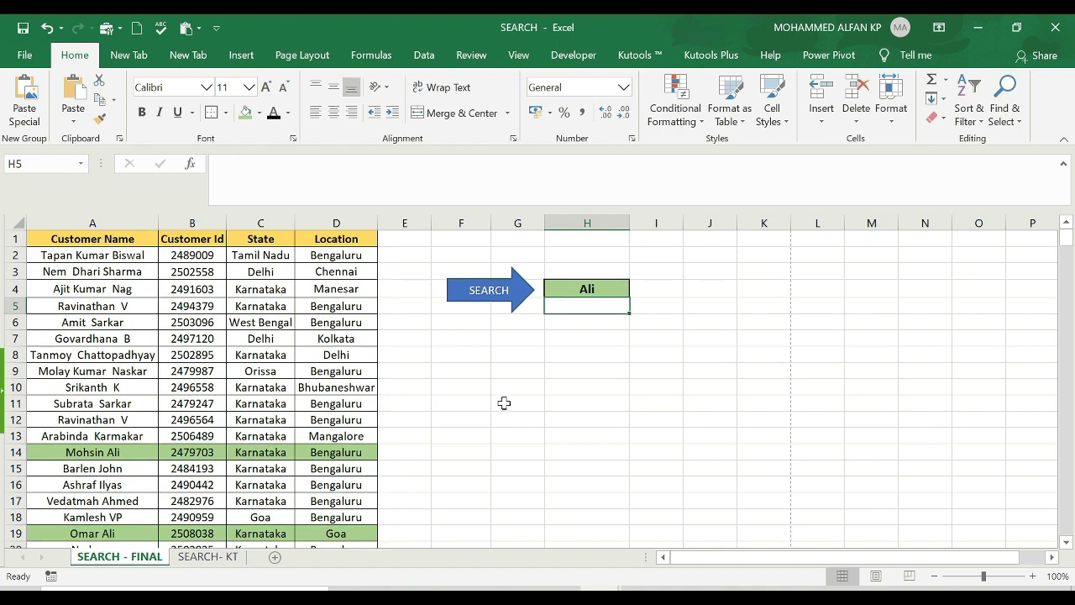
# Replace the search term in cell H4 with the partial customer ID 248.
pyautogui.click(602, 289)
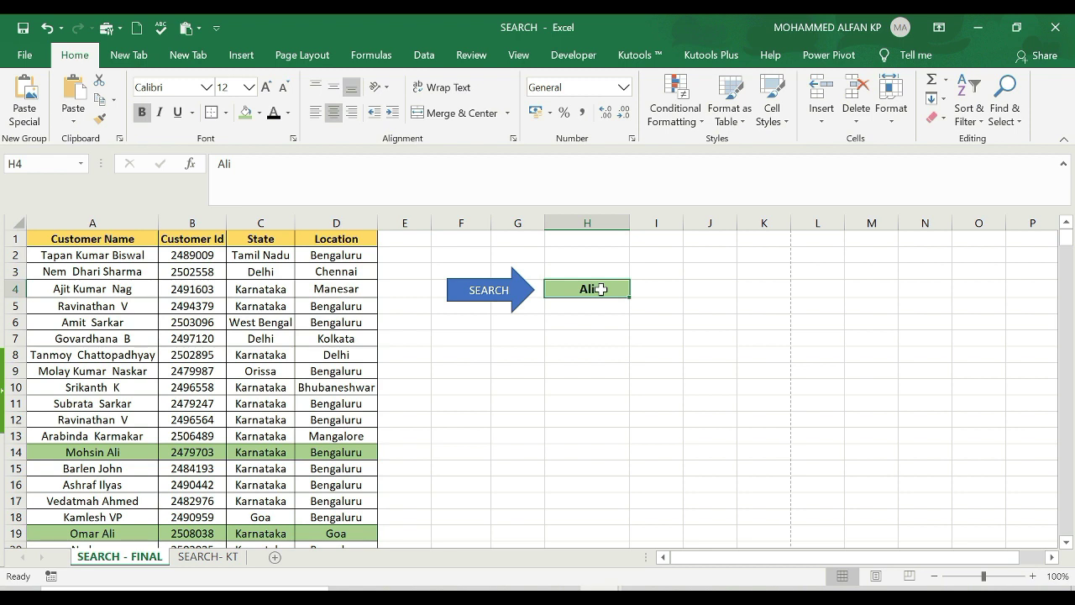
pyautogui.write('248')
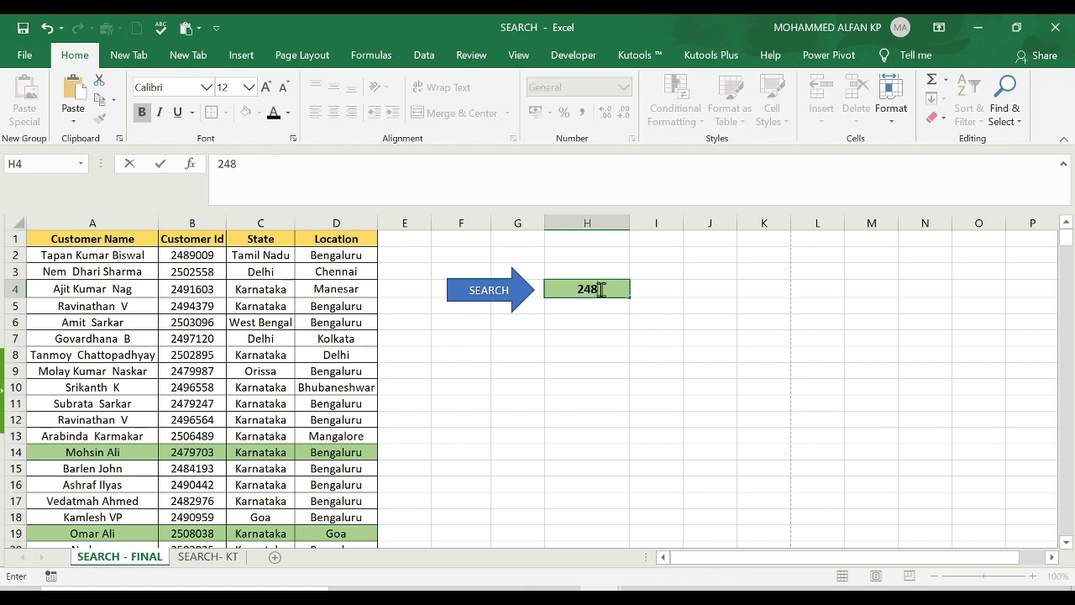
pyautogui.press('Return')
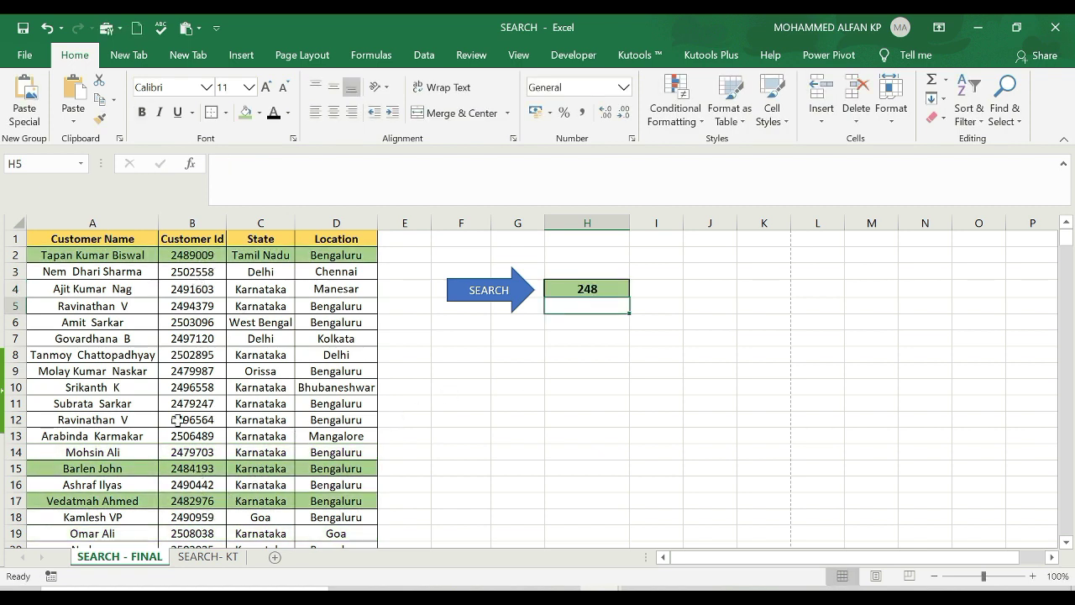
pyautogui.click(605, 287)
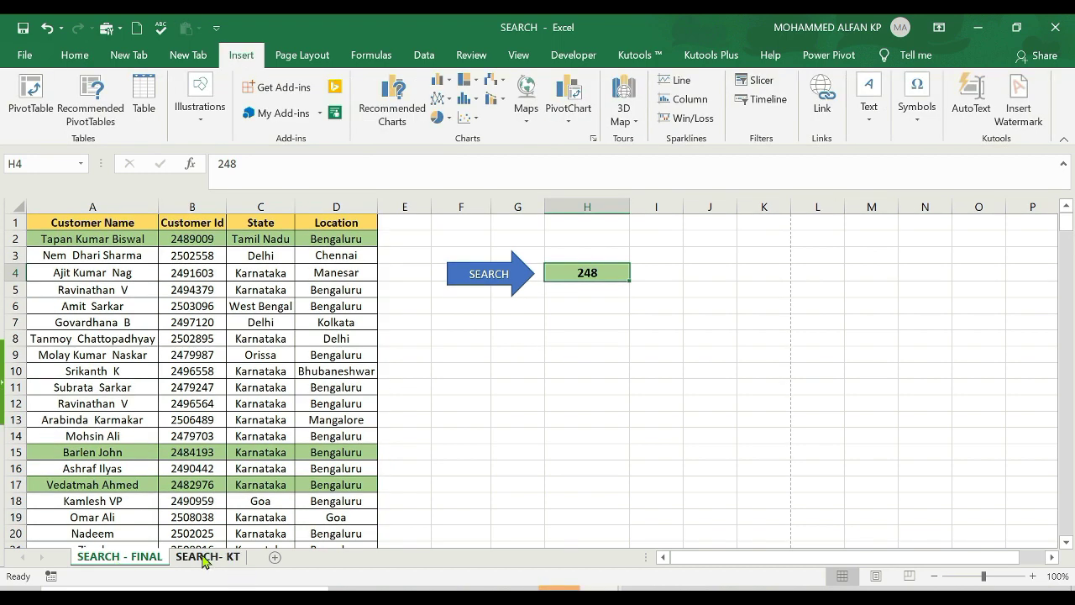
# Draw a right block arrow of about 1.25 by 2.43 cm across F4:G4 on the SEARCH- KT sheet.
pyautogui.click(204, 557)
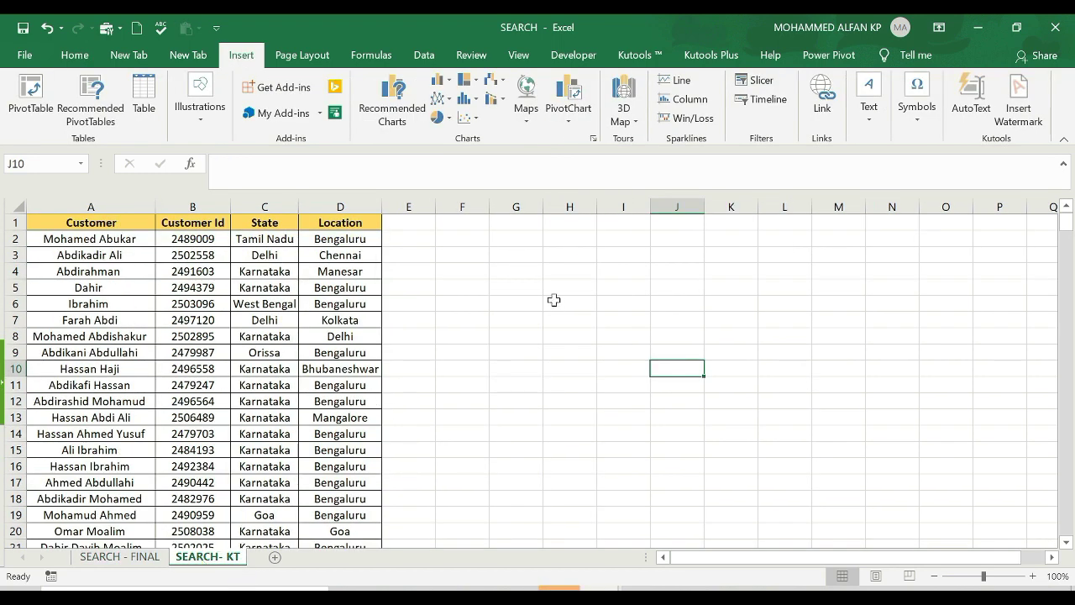
pyautogui.click(526, 270)
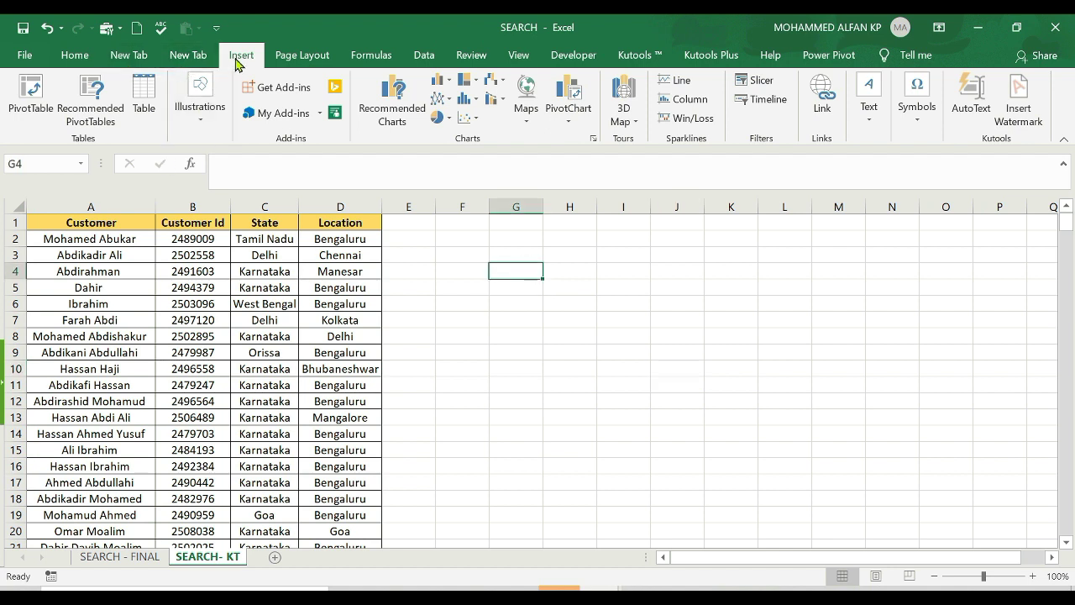
pyautogui.click(202, 122)
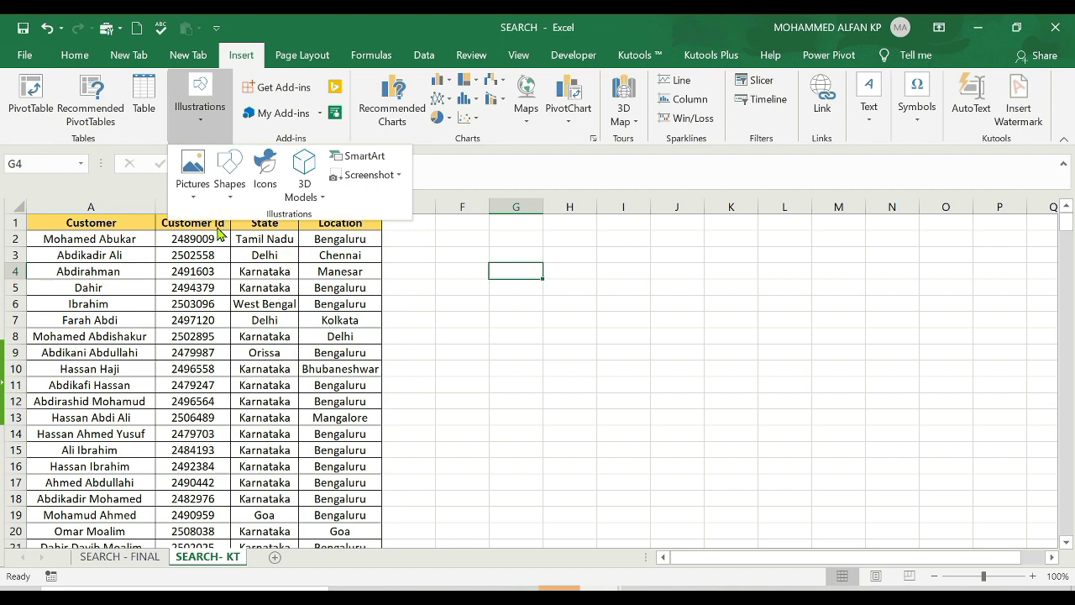
pyautogui.click(230, 200)
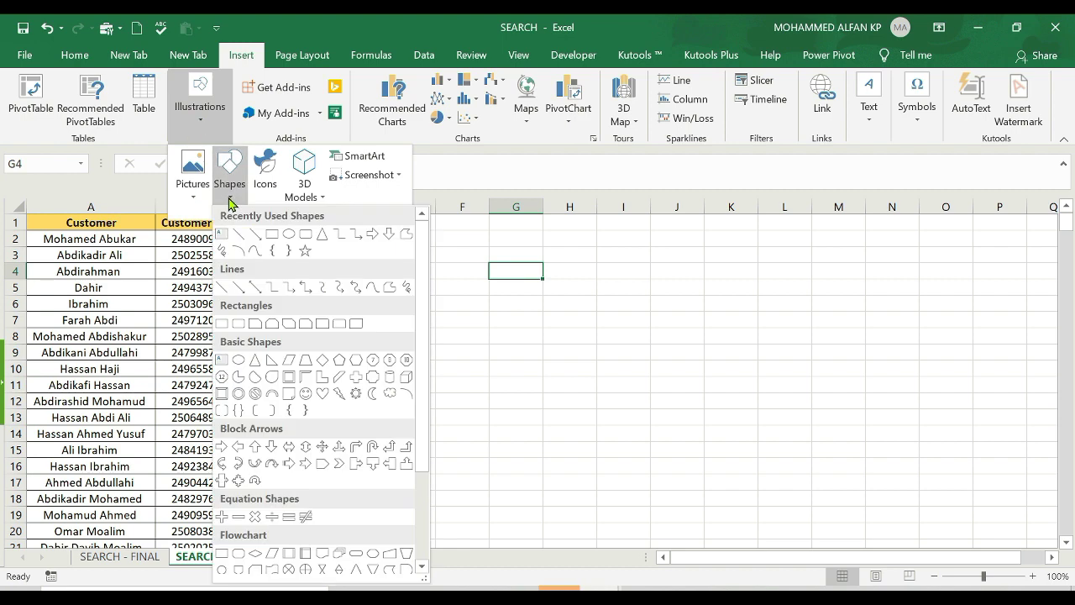
pyautogui.click(372, 234)
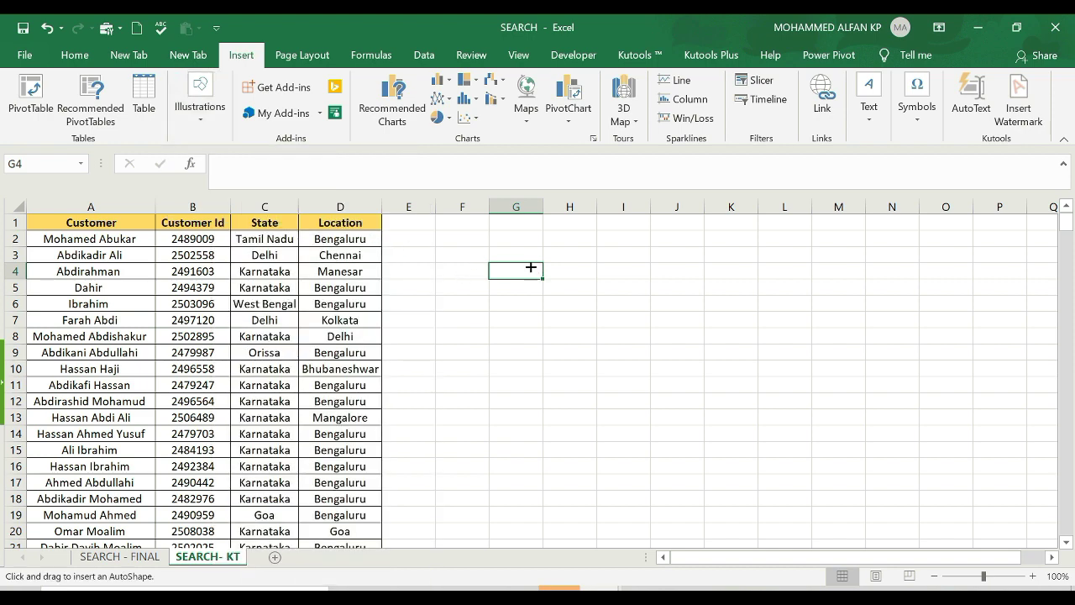
pyautogui.moveTo(569, 255)
pyautogui.mouseDown()
pyautogui.moveTo(647, 297)
pyautogui.moveTo(502, 272)
pyautogui.mouseUp()
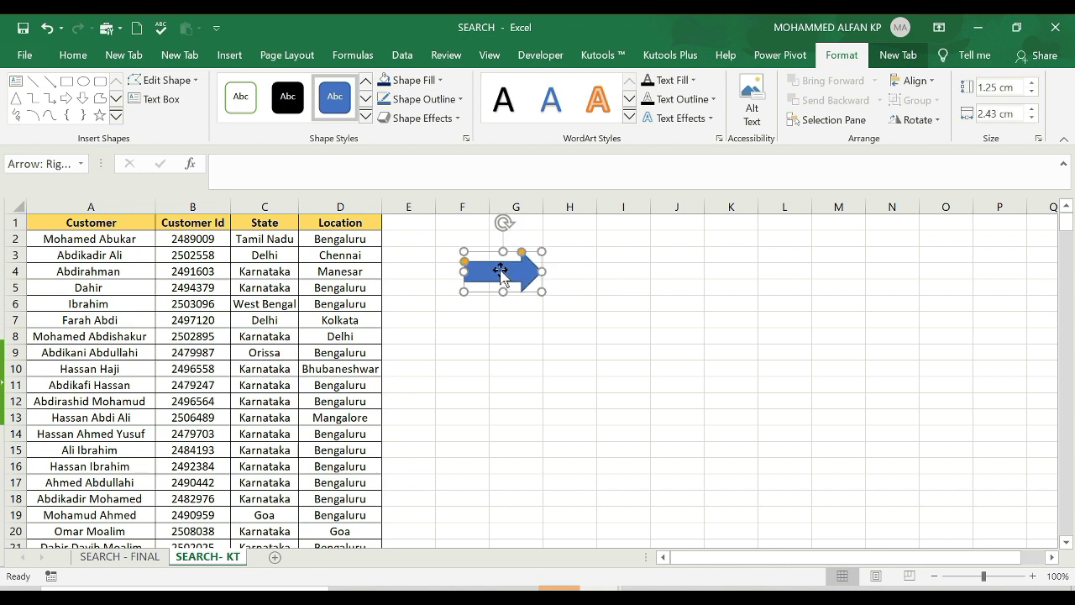
# Label the arrow shape with the text SEARCH.
pyautogui.rightClick(501, 273)
pyautogui.click(585, 340)
pyautogui.click(574, 326)
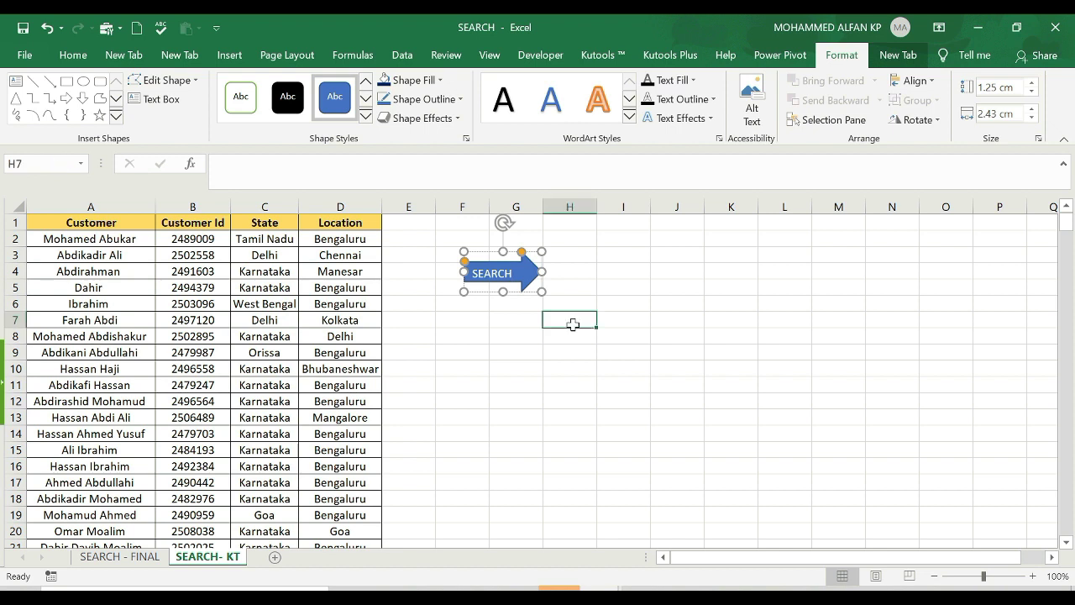
# Fill cell H4 beside the arrow with light green and give it a thick outside border.
pyautogui.click(571, 273)
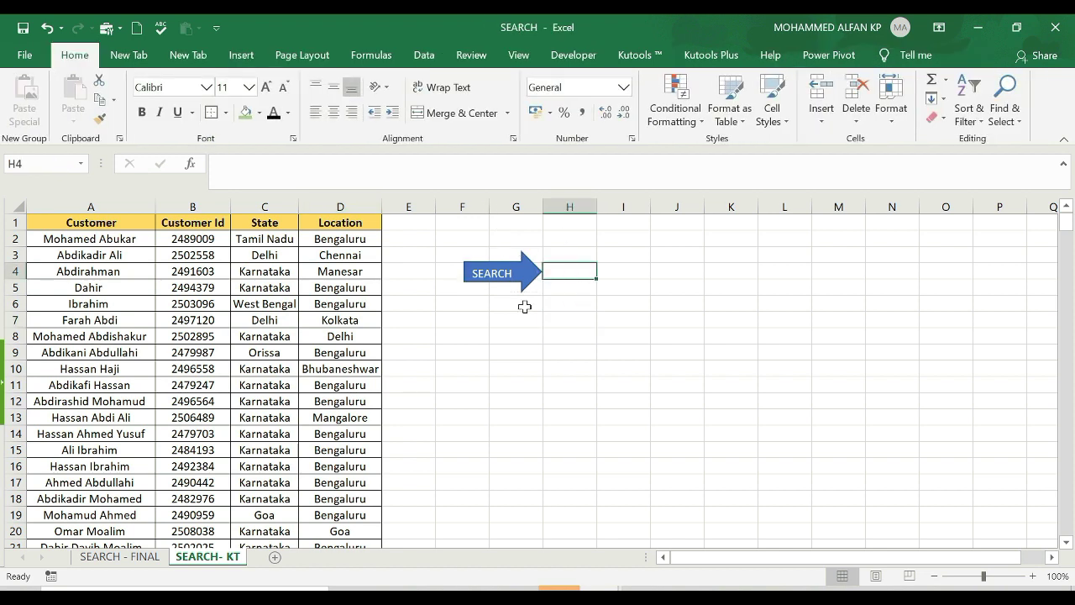
pyautogui.click(245, 116)
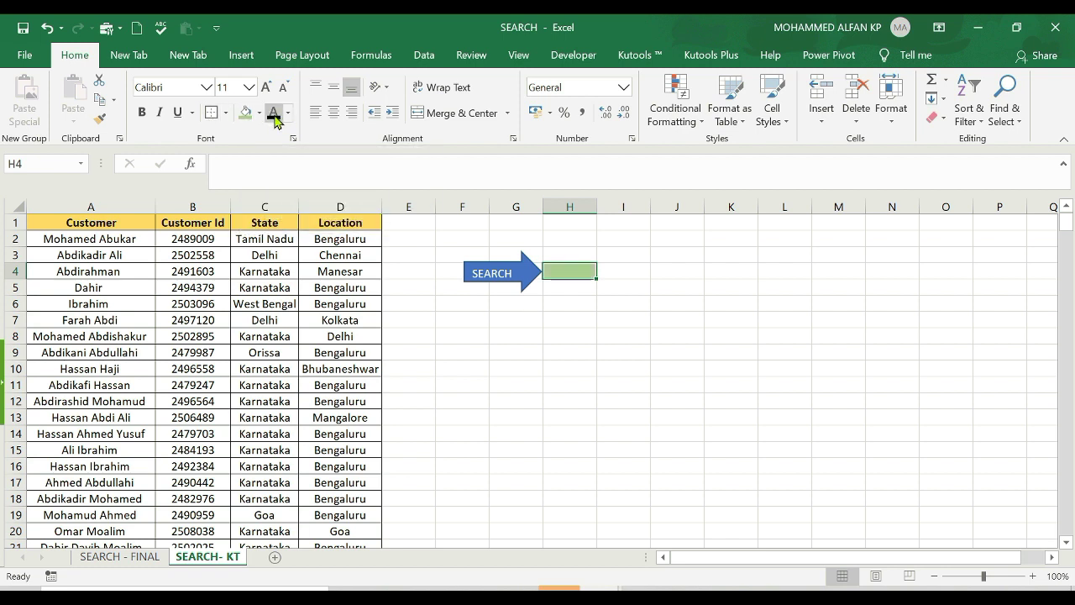
pyautogui.click(657, 435)
pyautogui.click(576, 283)
pyautogui.click(561, 270)
pyautogui.click(210, 115)
pyautogui.click(677, 451)
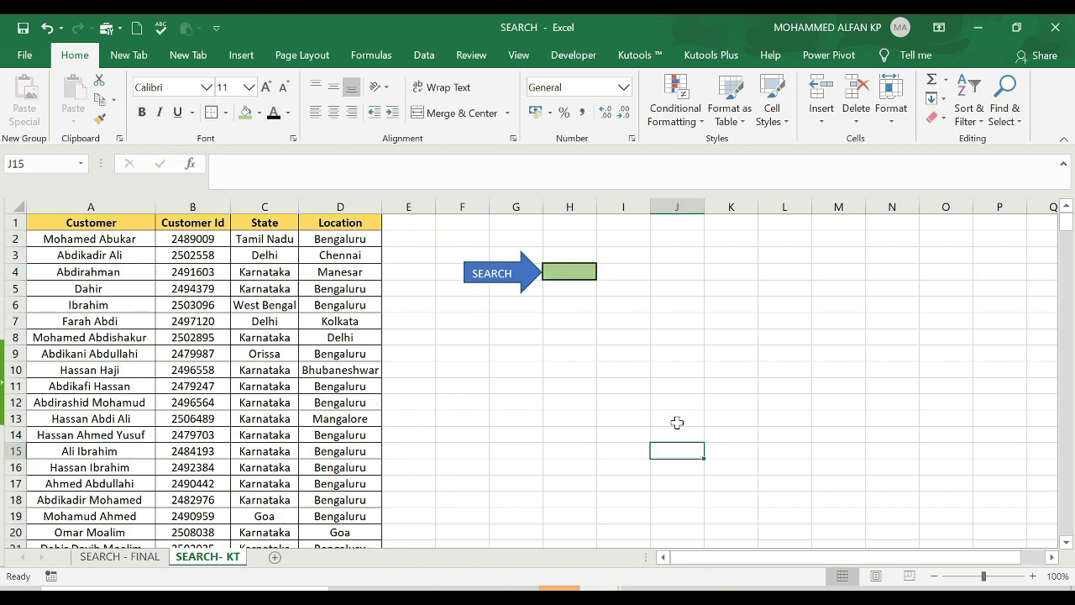
# Enter a customer's name as a test search term in cell H4 and check the table rows.
pyautogui.click(493, 267)
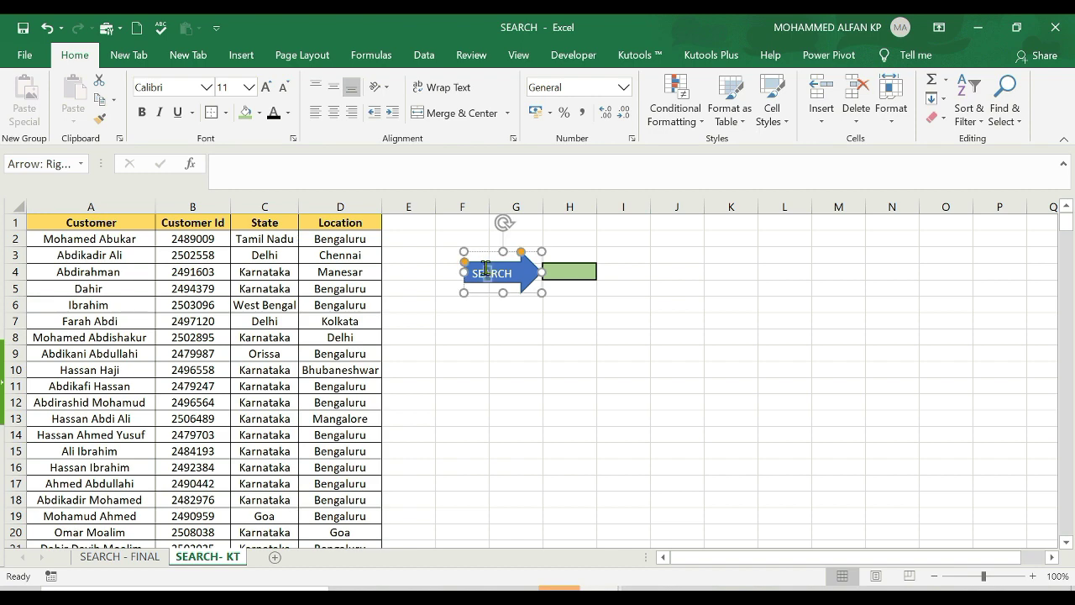
pyautogui.click(570, 336)
pyautogui.click(580, 275)
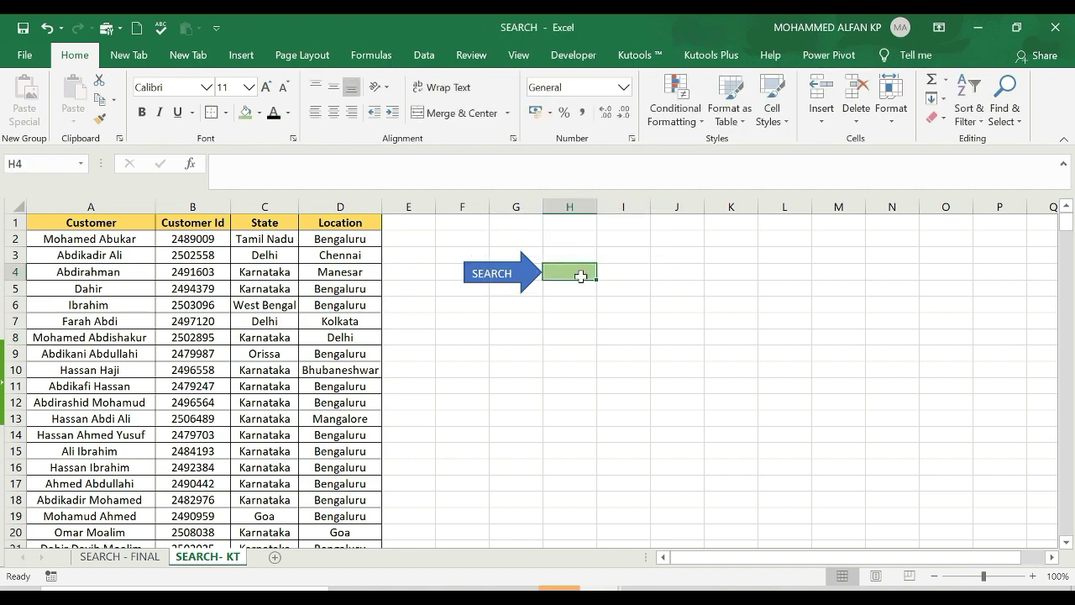
pyautogui.write('Ali')
pyautogui.press('Return')
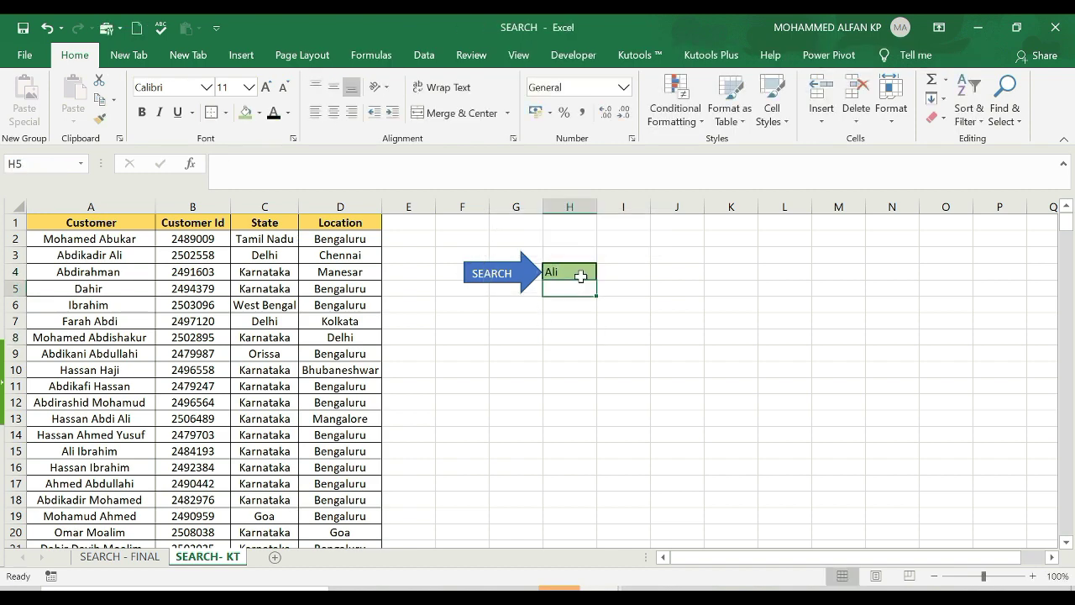
pyautogui.scroll(-3, 126, 357)
pyautogui.scroll(4, 126, 357)
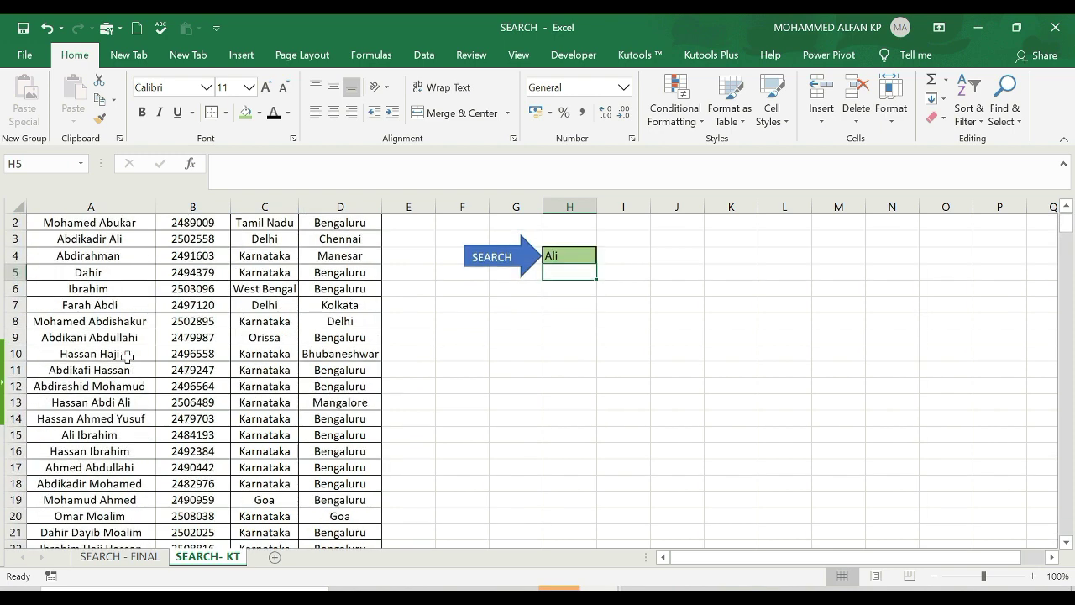
# Center the search term horizontally in cell H4.
pyautogui.click(647, 405)
pyautogui.click(583, 271)
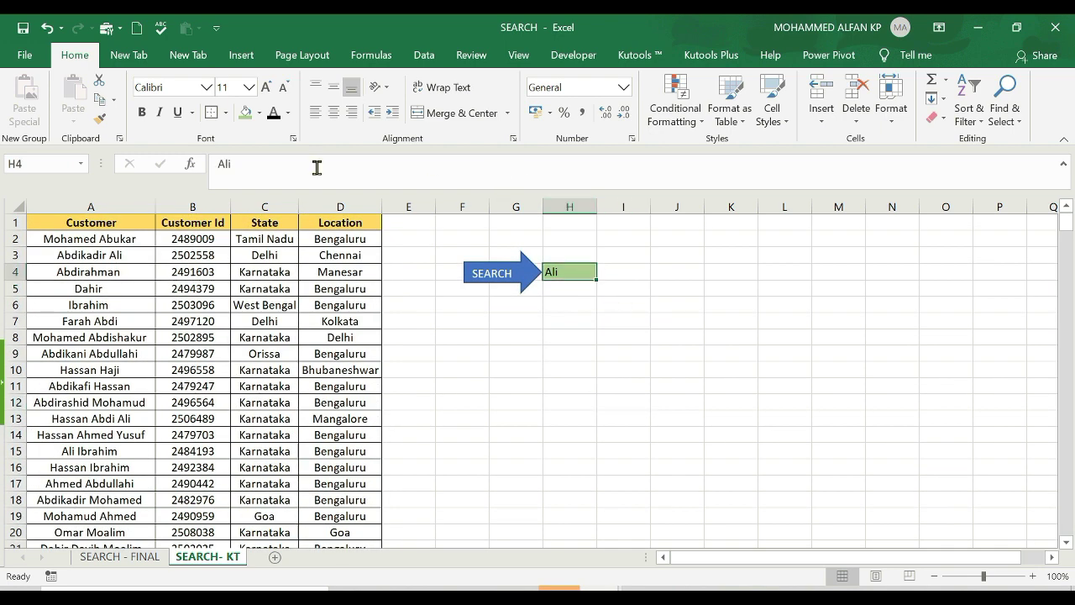
pyautogui.click(334, 112)
pyautogui.click(585, 374)
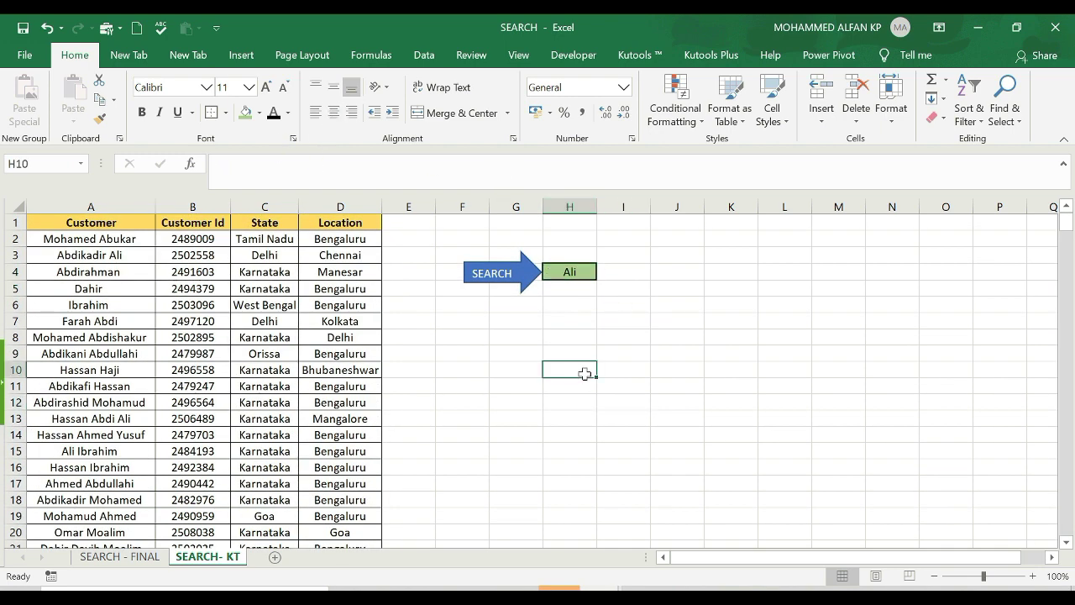
# Start a new conditional formatting rule for the whole customer table, A1:D342, using a formula to determine which cells to format.
pyautogui.click(462, 334)
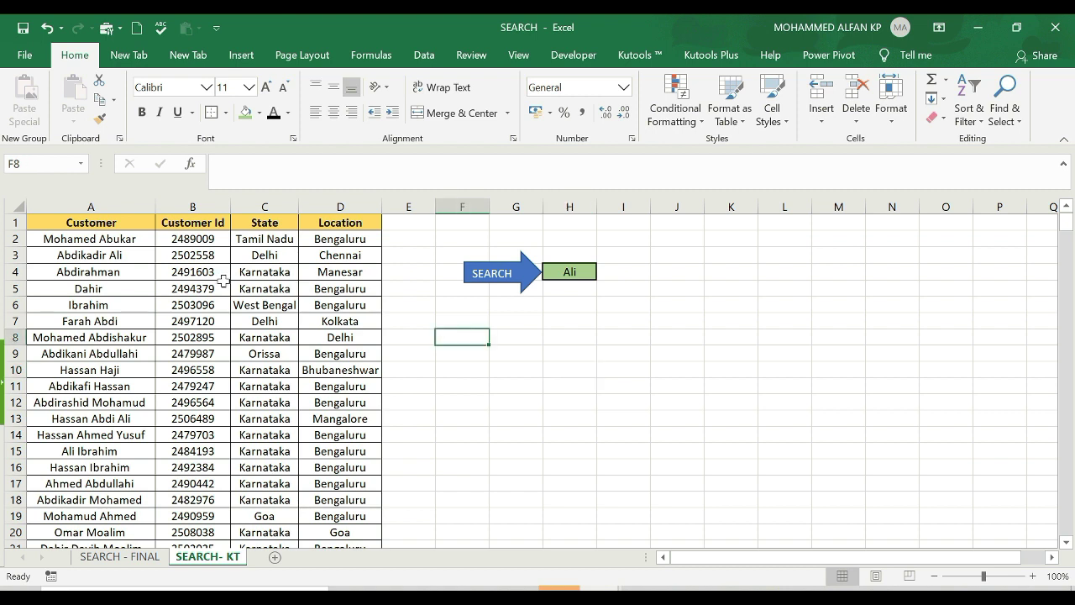
pyautogui.click(103, 217)
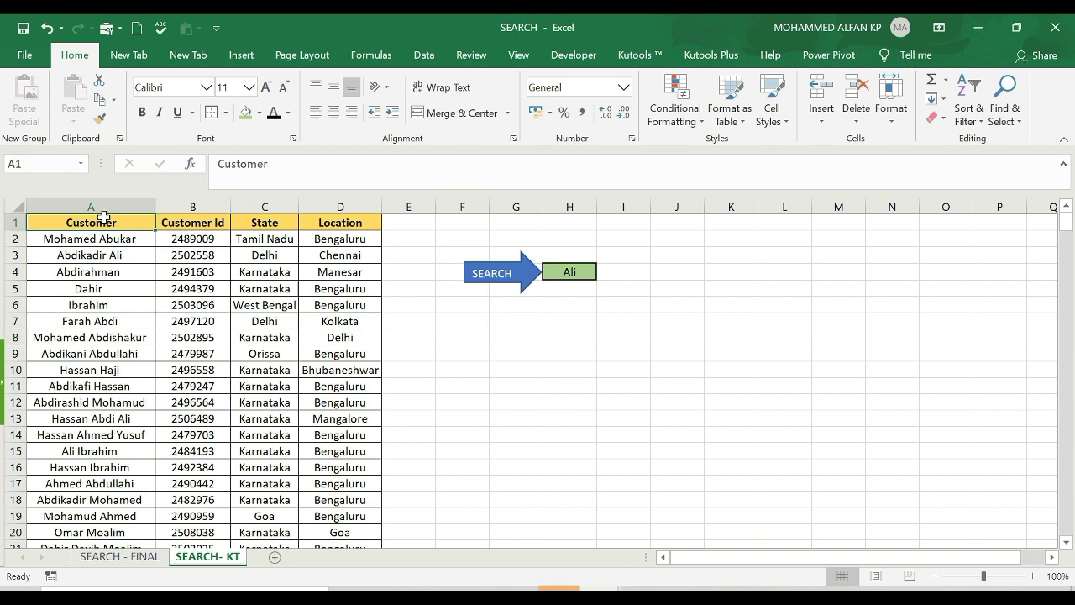
pyautogui.hotkey('ctrl', 'shift', 'Right')
pyautogui.hotkey('ctrl', 'shift', 'Down')
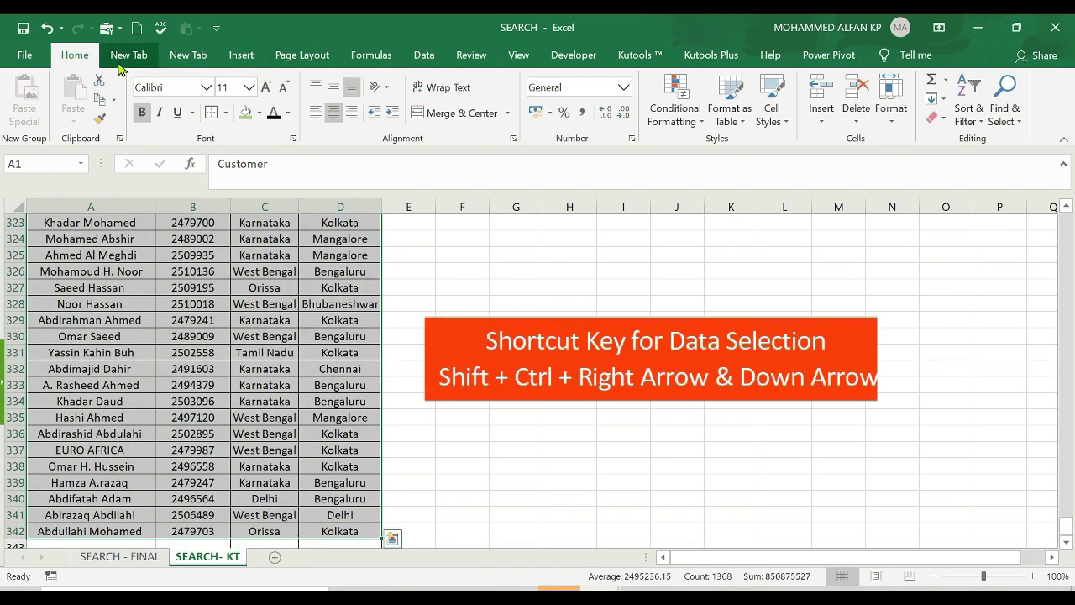
pyautogui.click(699, 126)
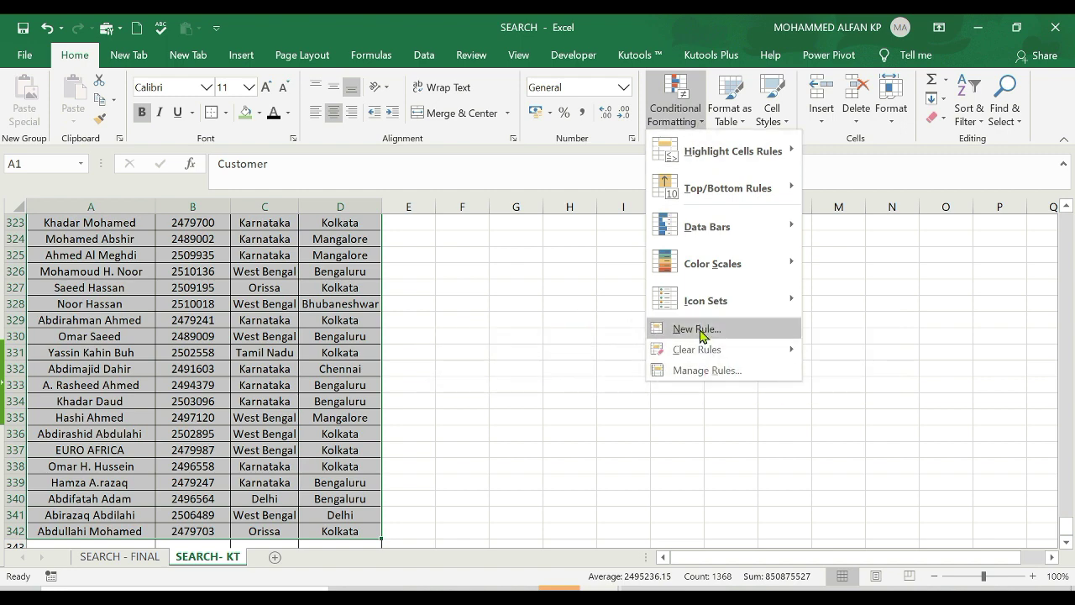
pyautogui.click(701, 332)
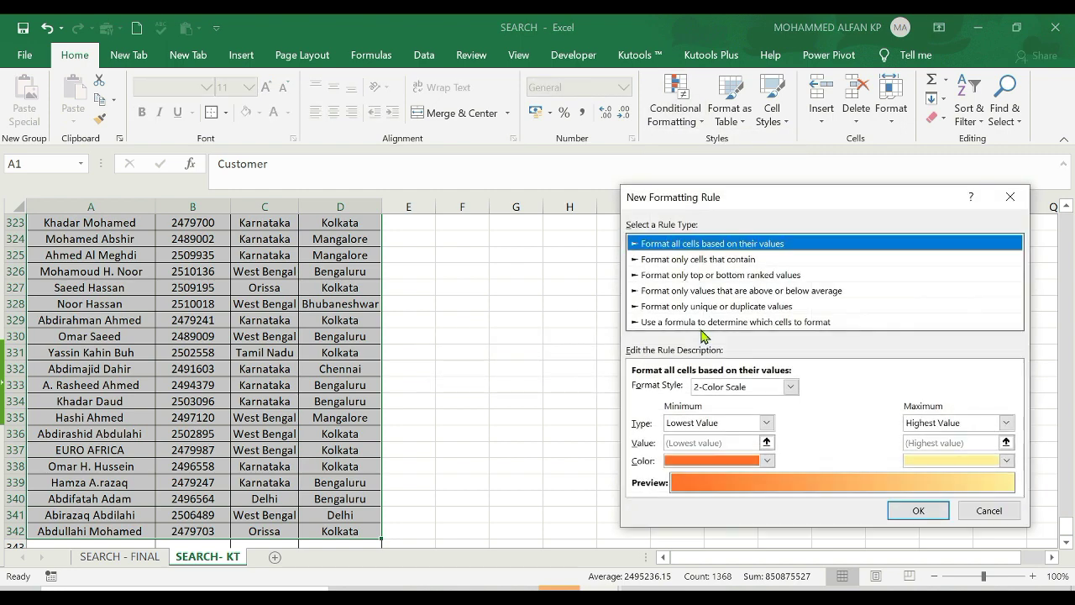
pyautogui.moveTo(748, 200); pyautogui.dragTo(595, 202)
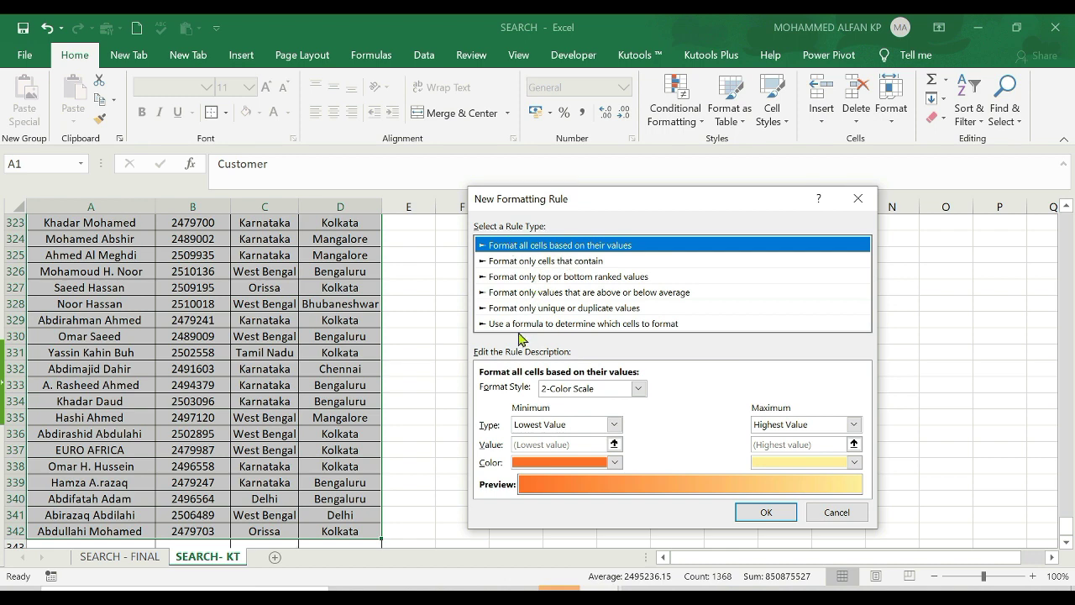
pyautogui.click(549, 324)
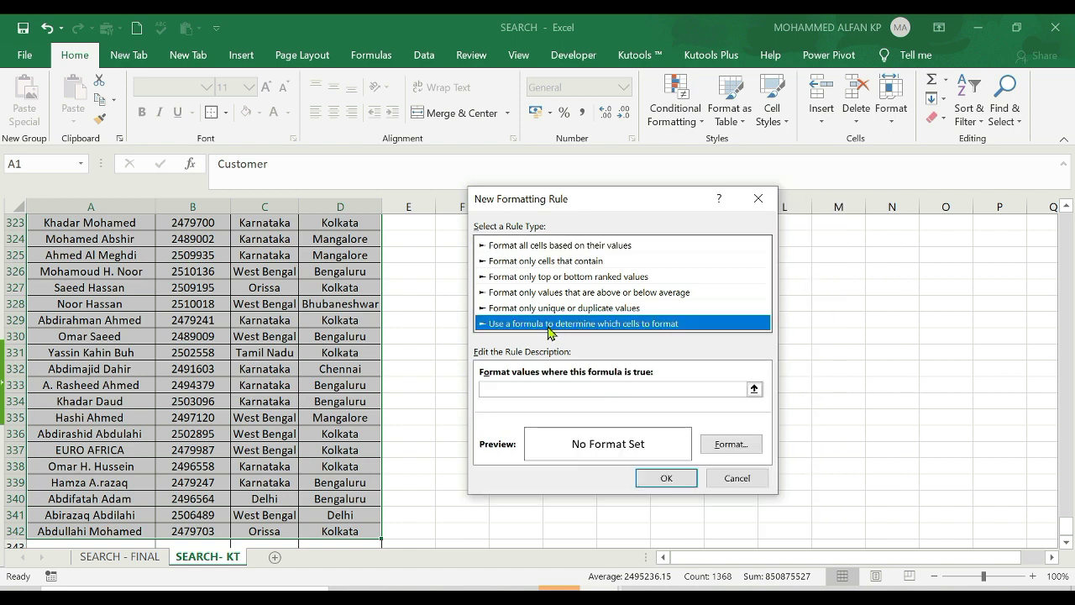
pyautogui.moveTo(621, 199); pyautogui.dragTo(732, 191)
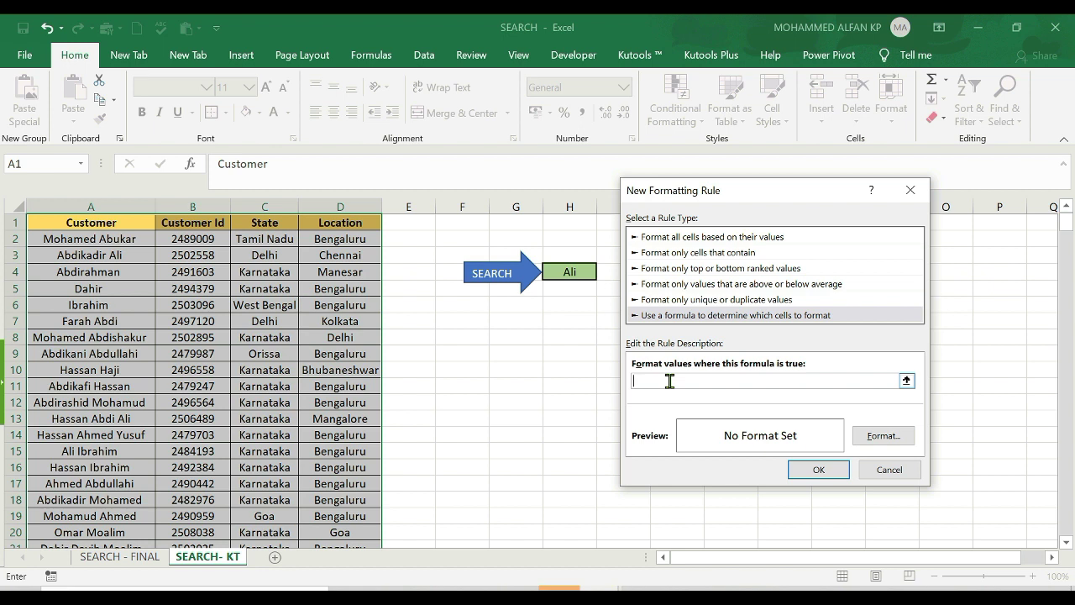
# Enter the rule formula =SEARCH($H$4,$A1&$B1&$C1&$D1).
pyautogui.write('=SEARCH(')
pyautogui.click(571, 271)
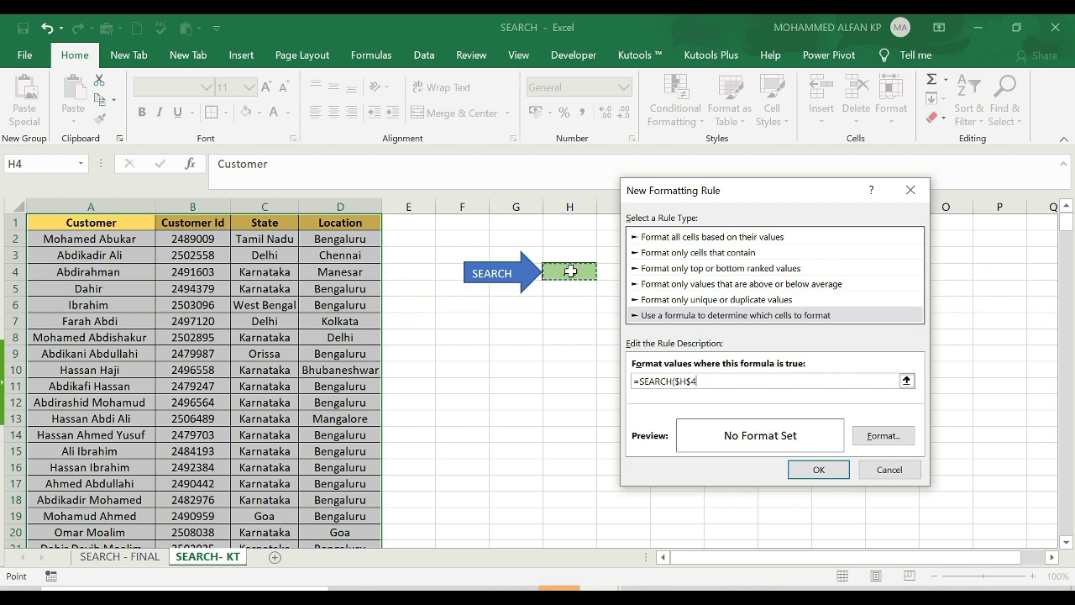
pyautogui.write(',')
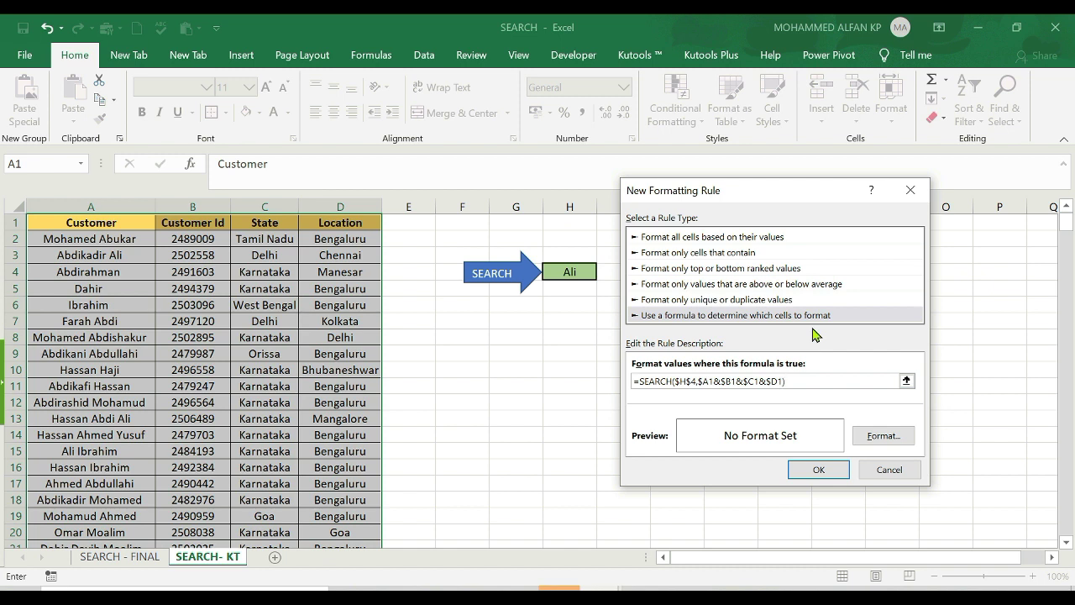
# Give the rule a light gold background fill, apply it to the table and check the highlighted rows.
pyautogui.click(883, 436)
pyautogui.moveTo(865, 113); pyautogui.dragTo(744, 145)
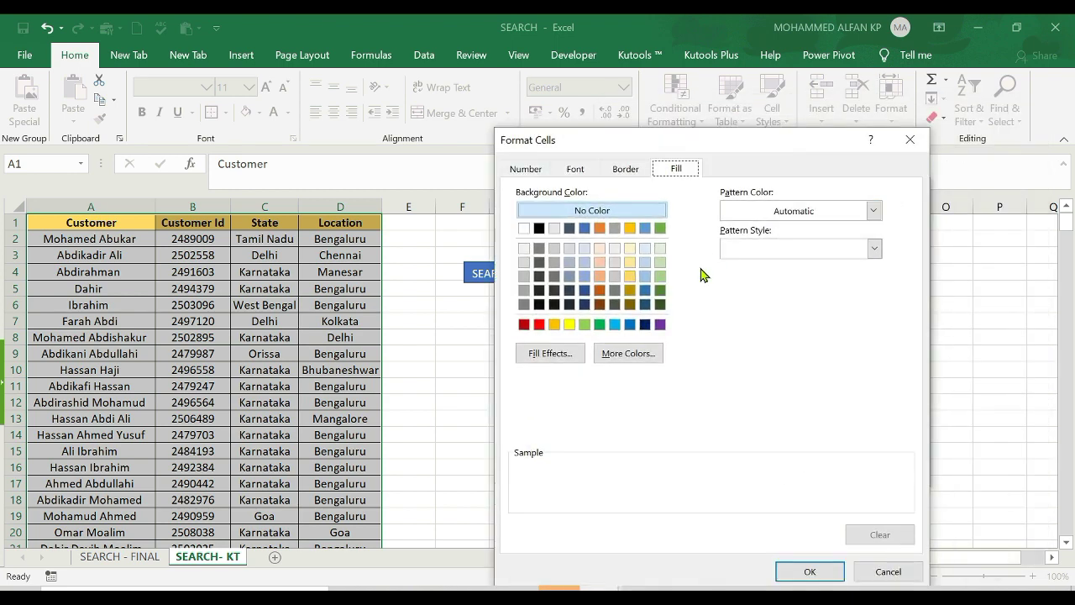
pyautogui.click(631, 278)
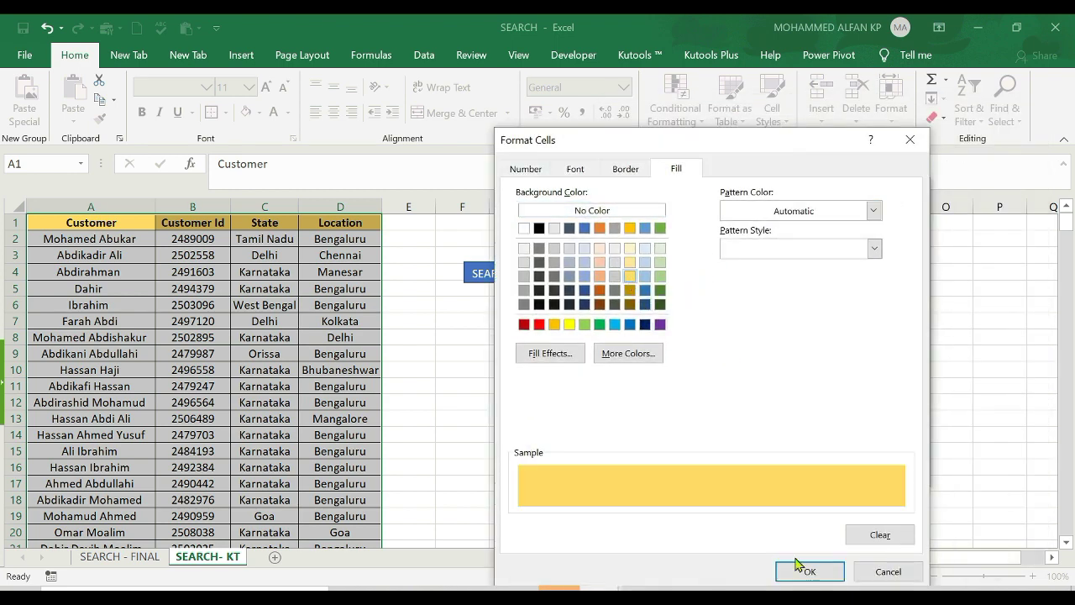
pyautogui.click(874, 248)
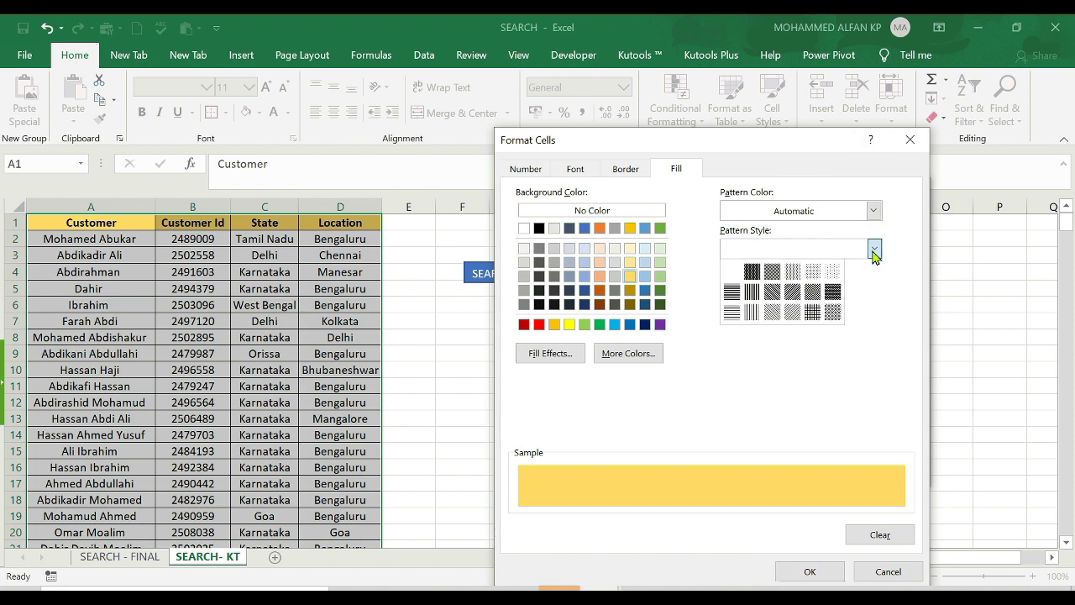
pyautogui.click(627, 170)
pyautogui.click(576, 169)
pyautogui.click(676, 169)
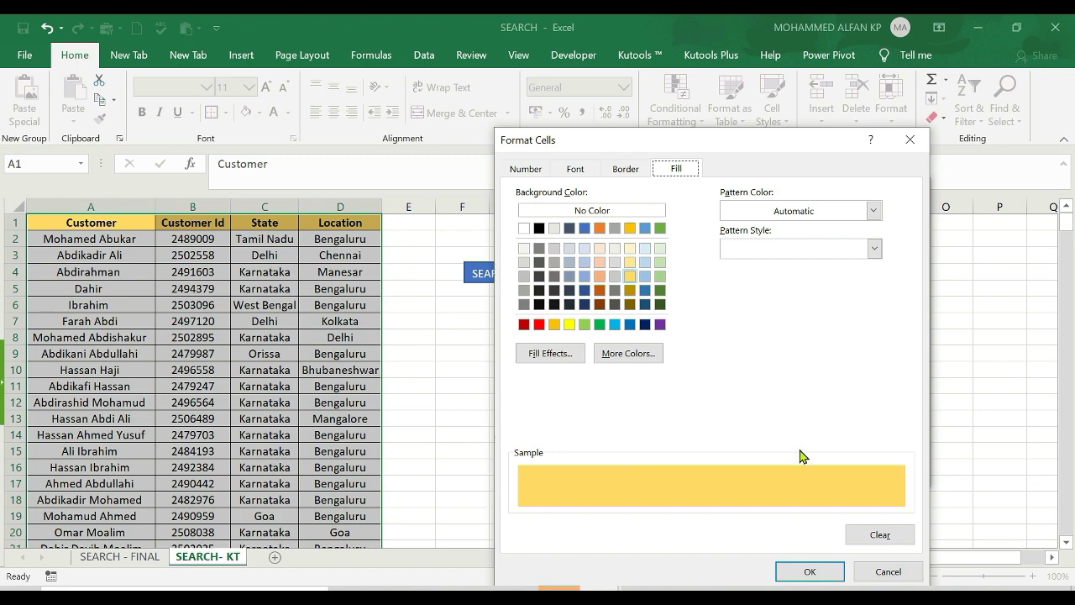
pyautogui.click(799, 576)
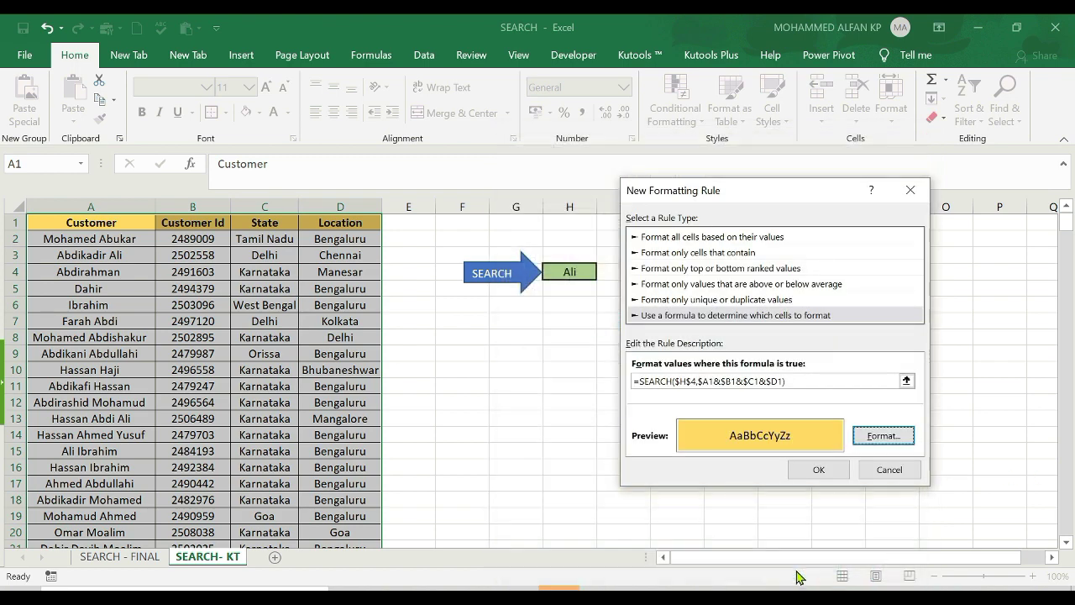
pyautogui.click(819, 471)
pyautogui.click(569, 403)
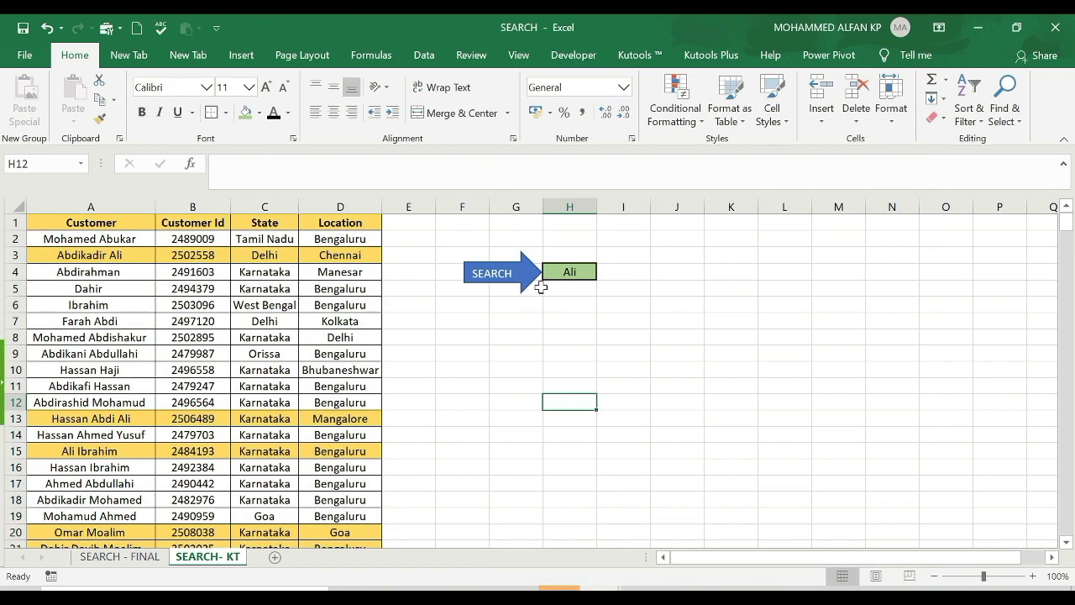
pyautogui.scroll(-4, 151, 382)
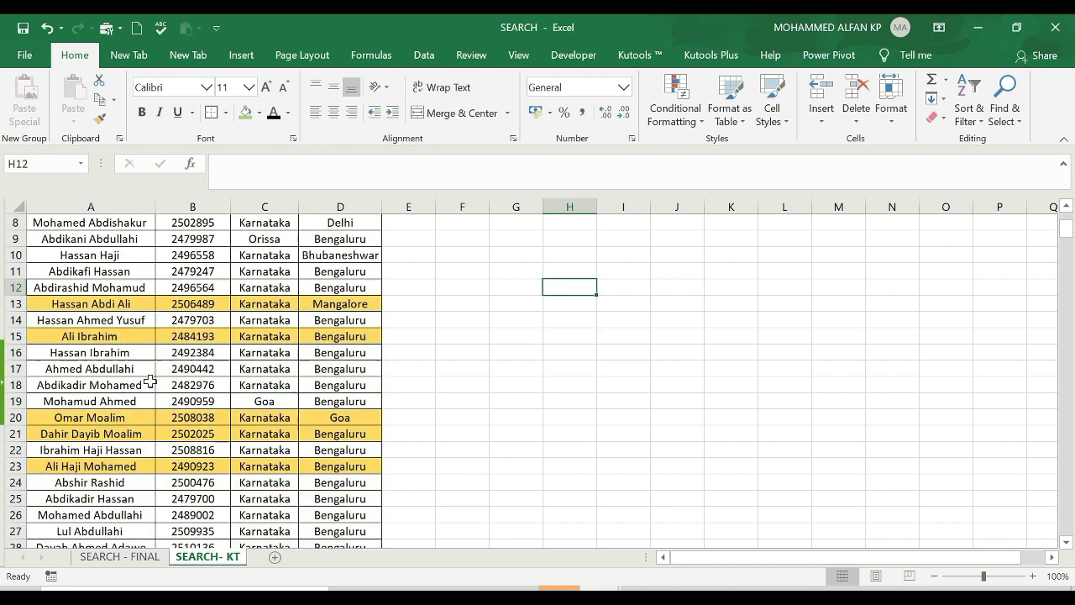
pyautogui.scroll(4, 163, 426)
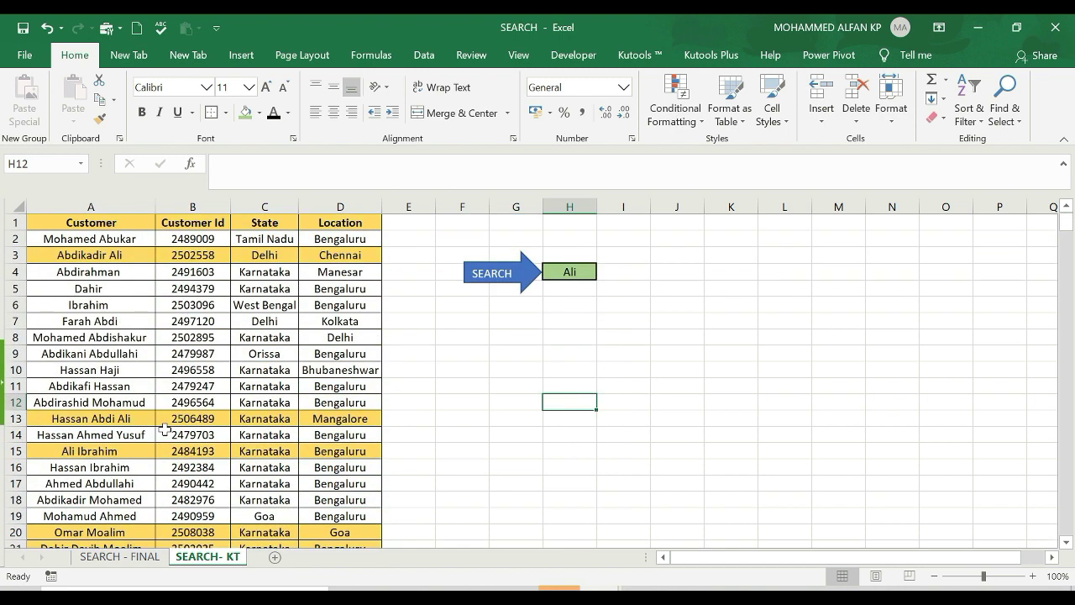
# Replace the search term in cell H4 with another customer's name and check the highlighted rows down the table.
pyautogui.click(568, 270)
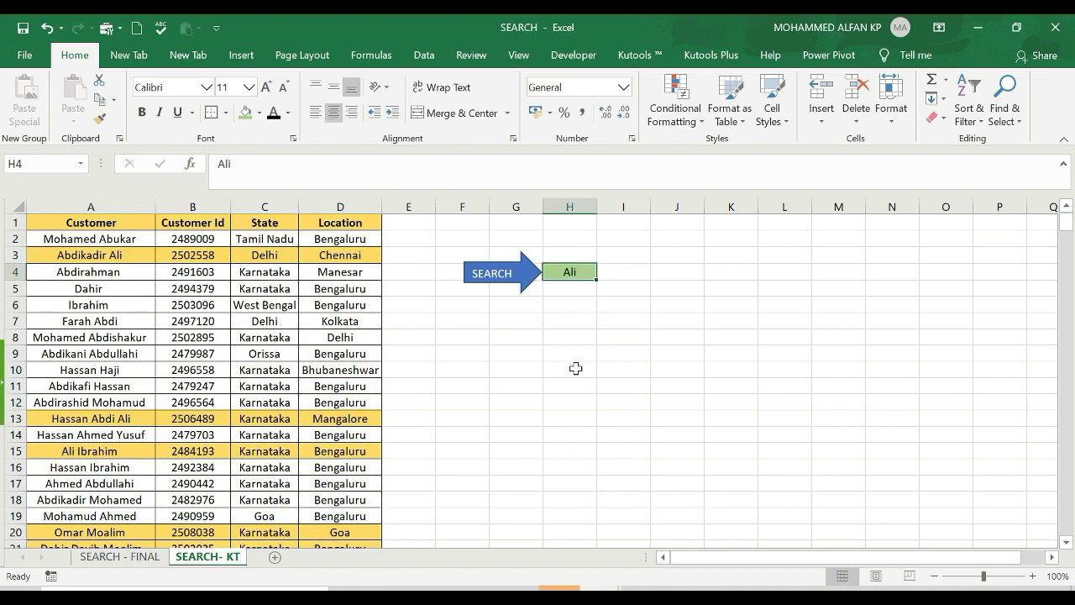
pyautogui.write('H')
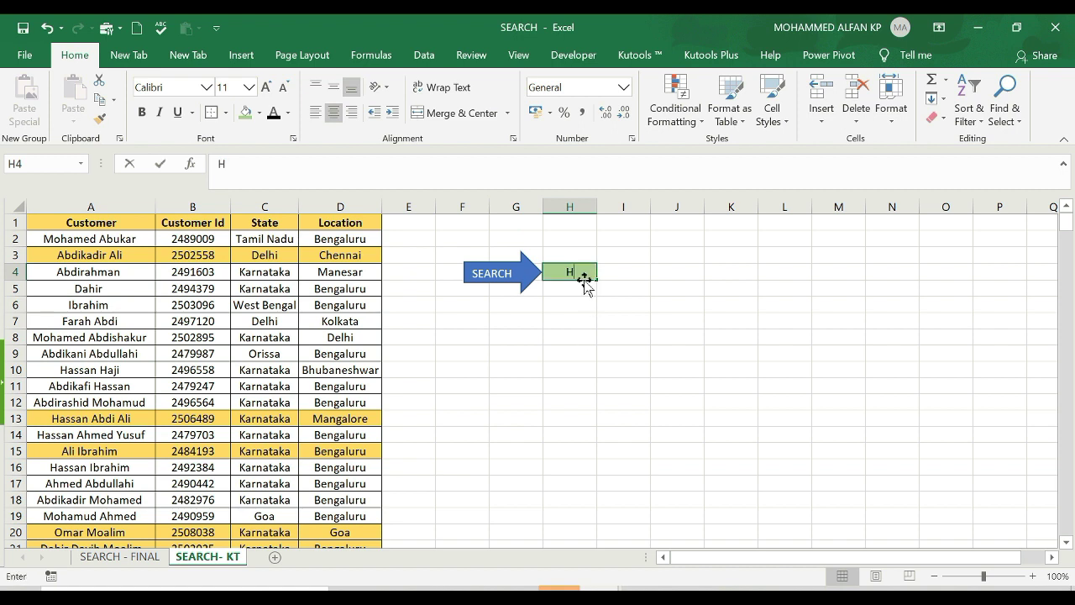
pyautogui.write('ASSAN')
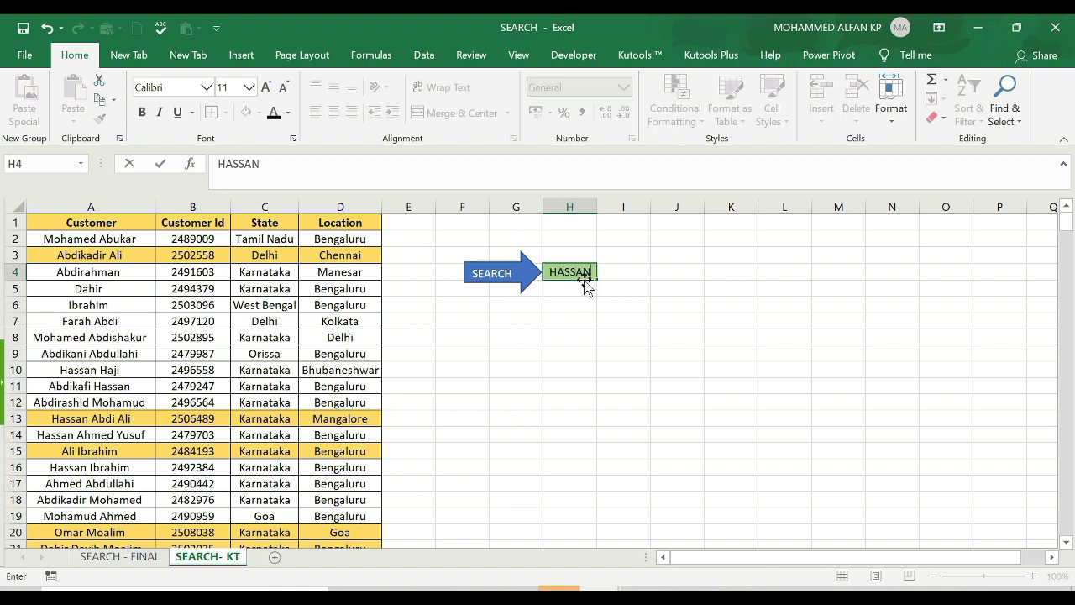
pyautogui.press('Return')
pyautogui.scroll(-1, 135, 380)
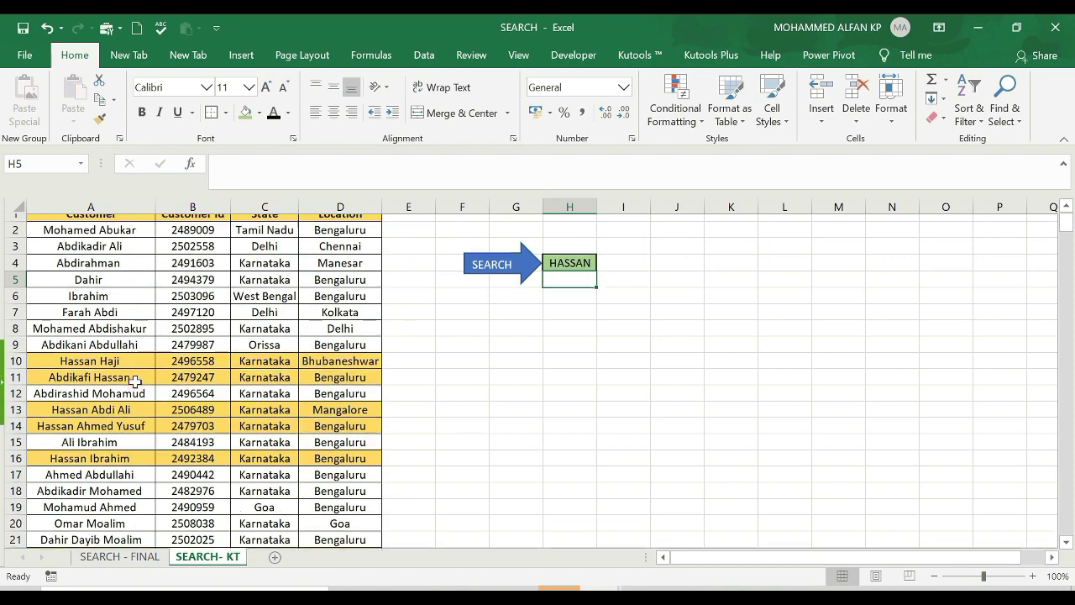
pyautogui.scroll(-7, 135, 380)
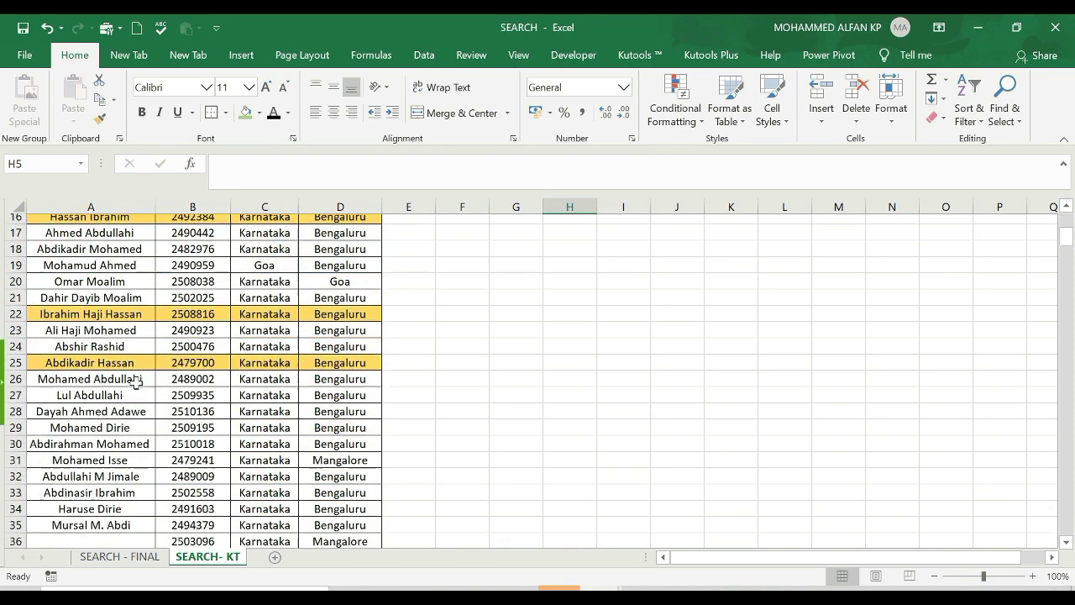
pyautogui.scroll(-17, 191, 420)
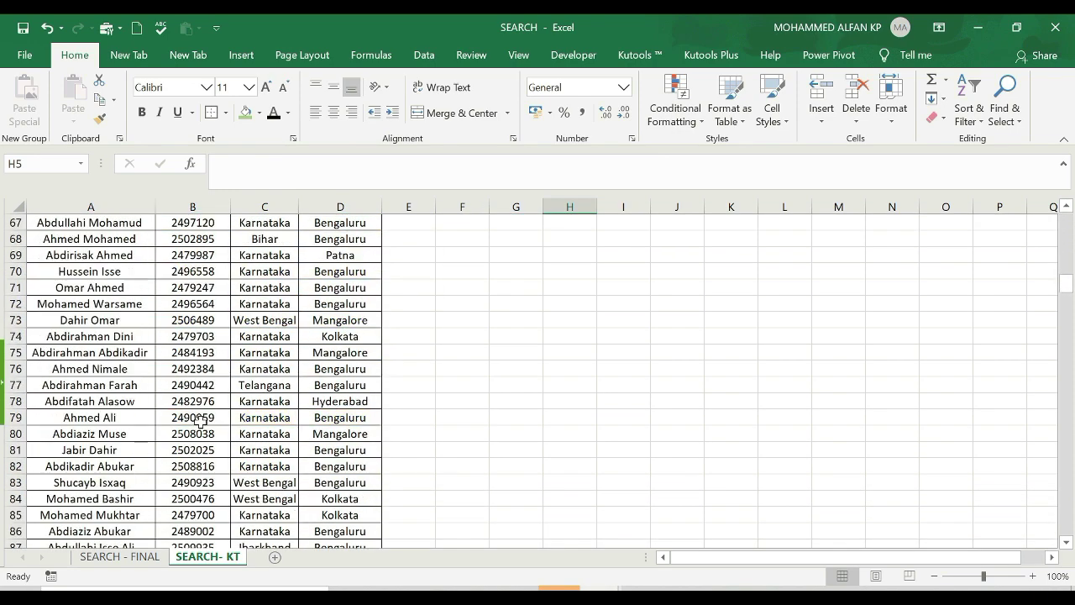
pyautogui.moveTo(1066, 296); pyautogui.dragTo(1072, 220)
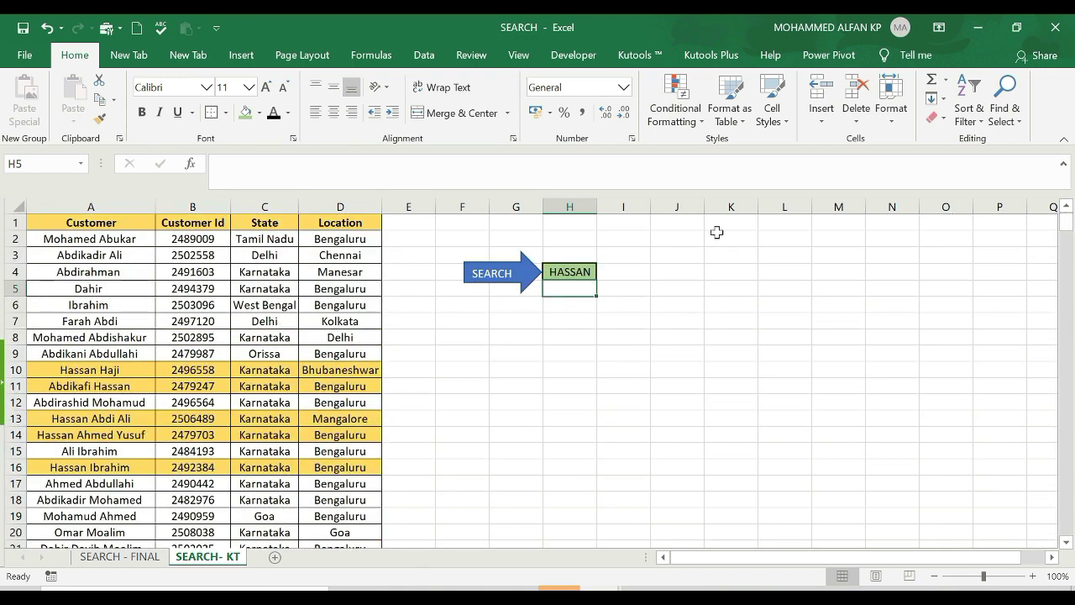
# Enter the last three digits of a customer ID as the search term in H4 and check the highlighted rows.
pyautogui.click(568, 275)
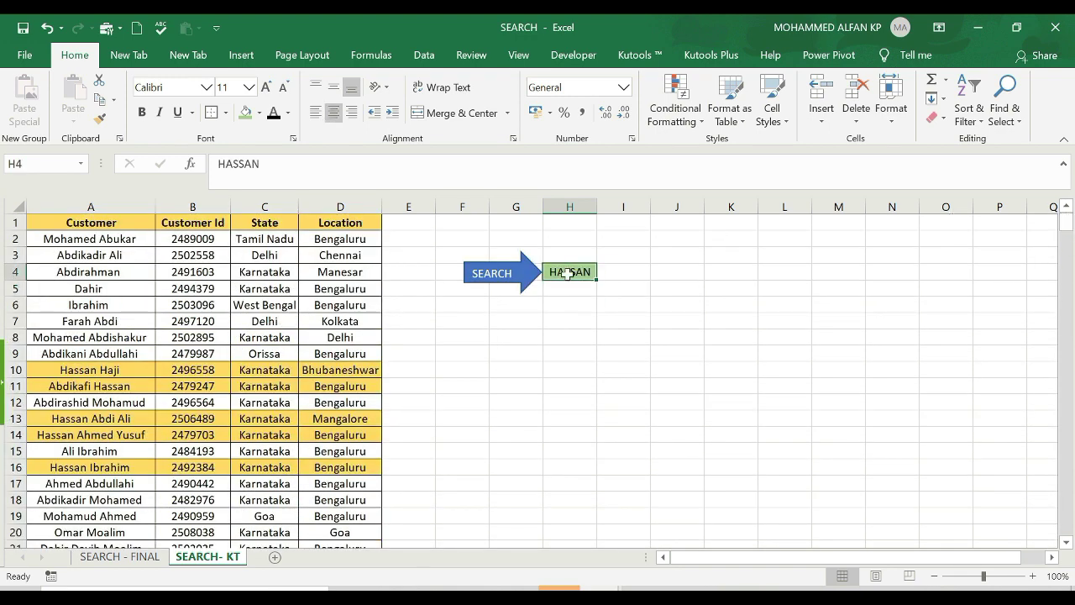
pyautogui.write('9')
pyautogui.write('58')
pyautogui.press('Return')
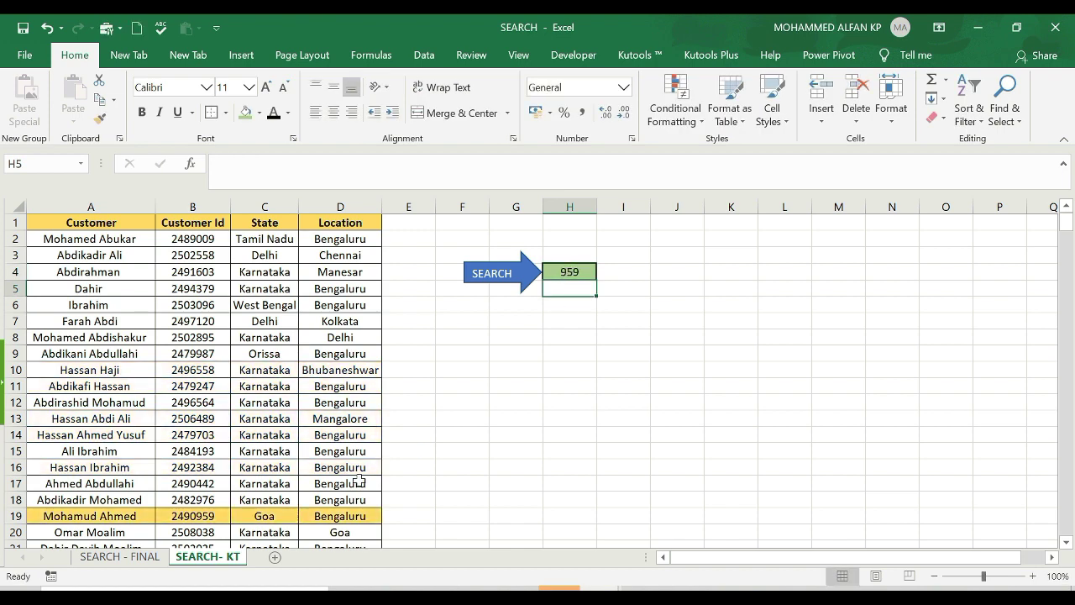
pyautogui.scroll(-2, 255, 472)
pyautogui.scroll(-12, 255, 472)
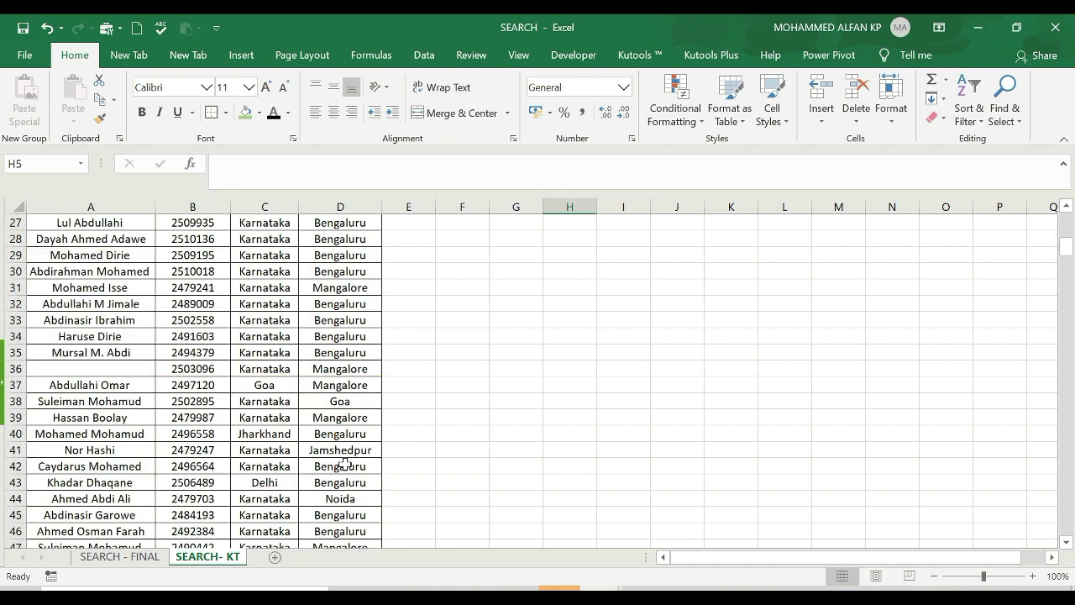
pyautogui.scroll(-6, 311, 384)
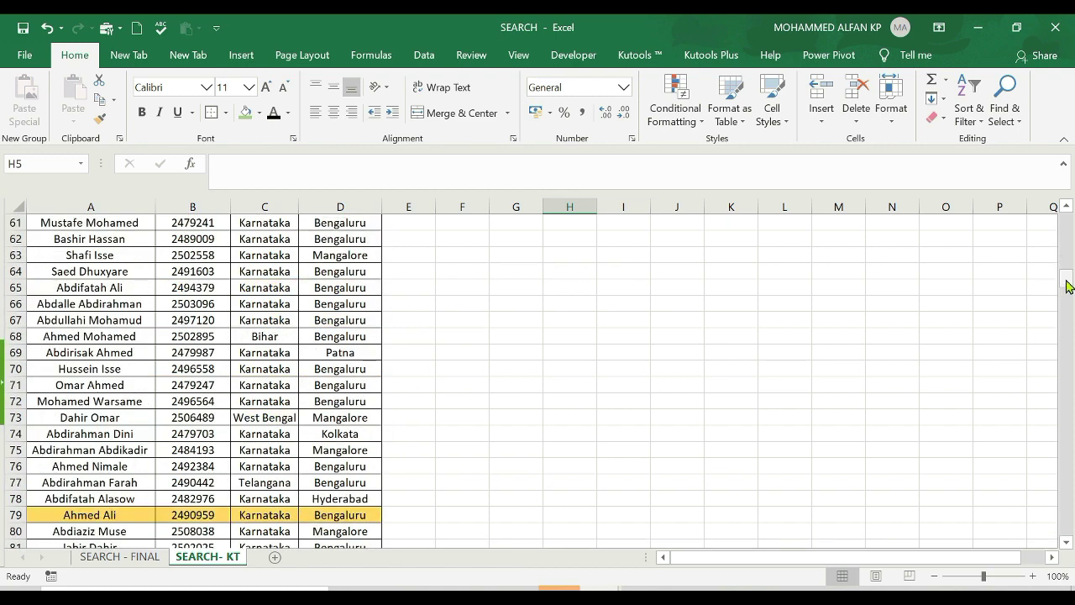
pyautogui.scroll(-11, 299, 339)
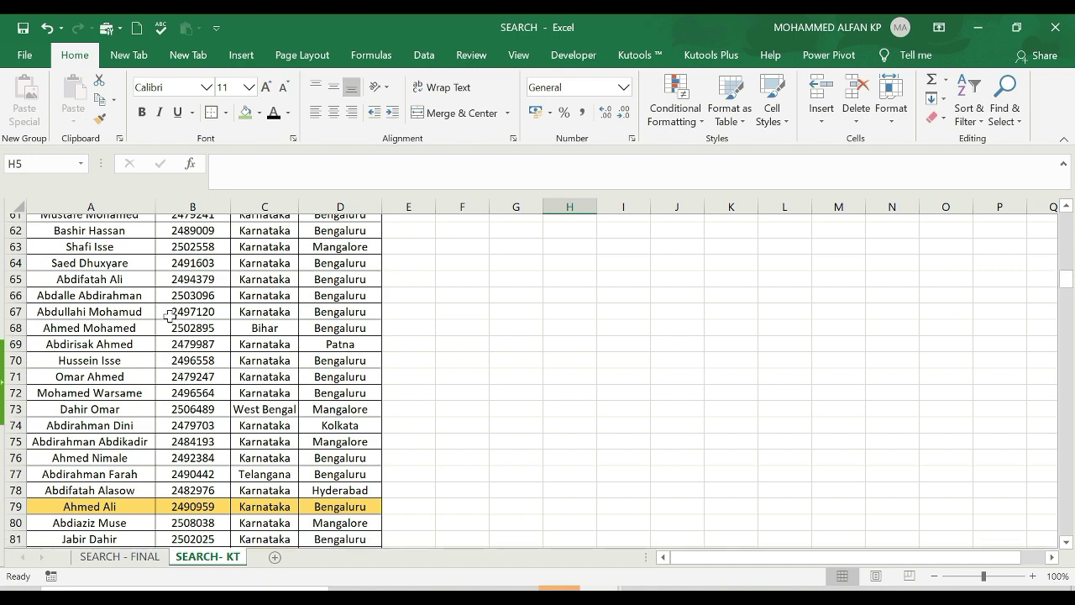
pyautogui.scroll(-3, 298, 339)
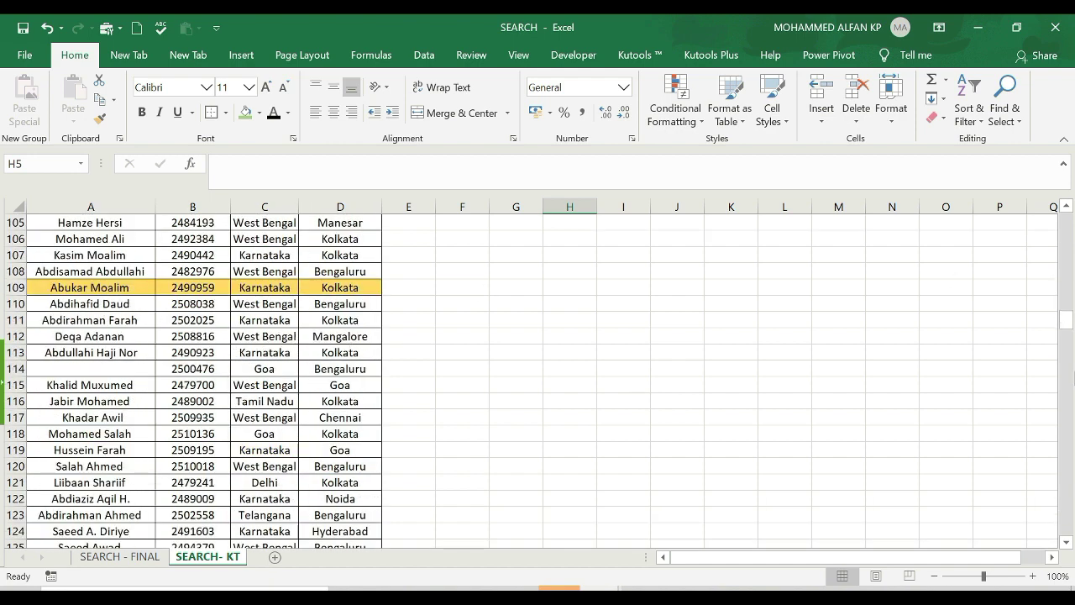
pyautogui.moveTo(1066, 319); pyautogui.dragTo(1073, 193)
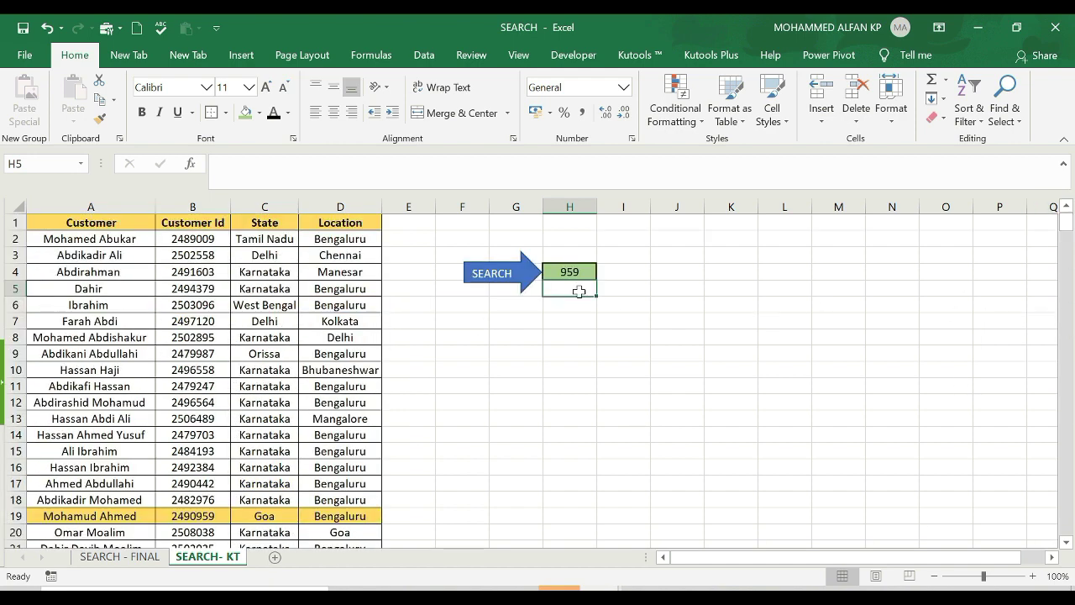
# Add filters to the table's header row across columns A to D.
pyautogui.click(519, 380)
pyautogui.moveTo(345, 208); pyautogui.dragTo(3, 215)
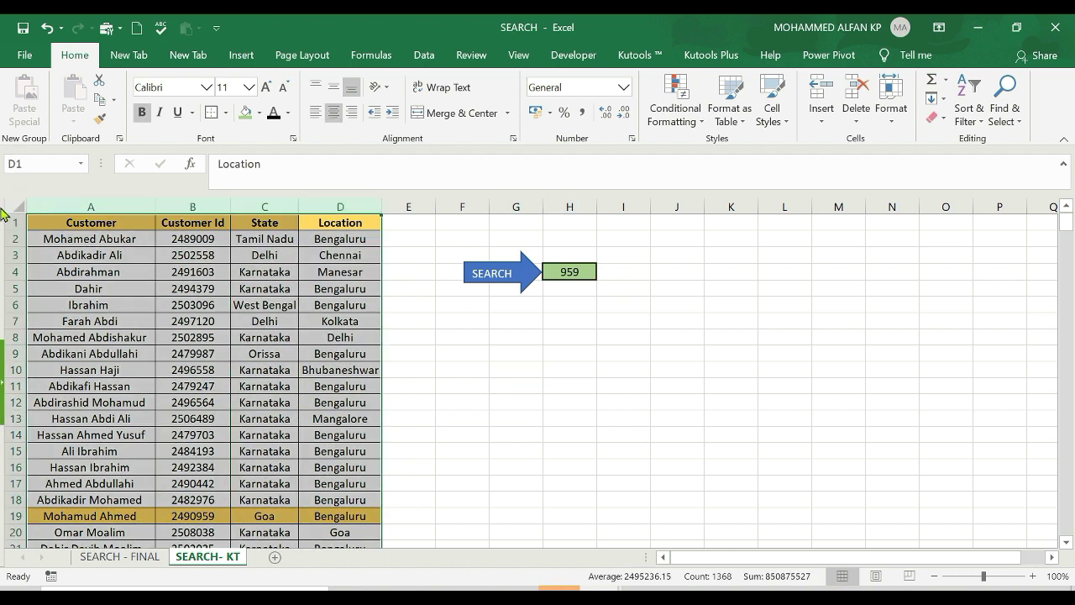
pyautogui.hotkey('alt', 'd')
pyautogui.press('f')
pyautogui.press('f')
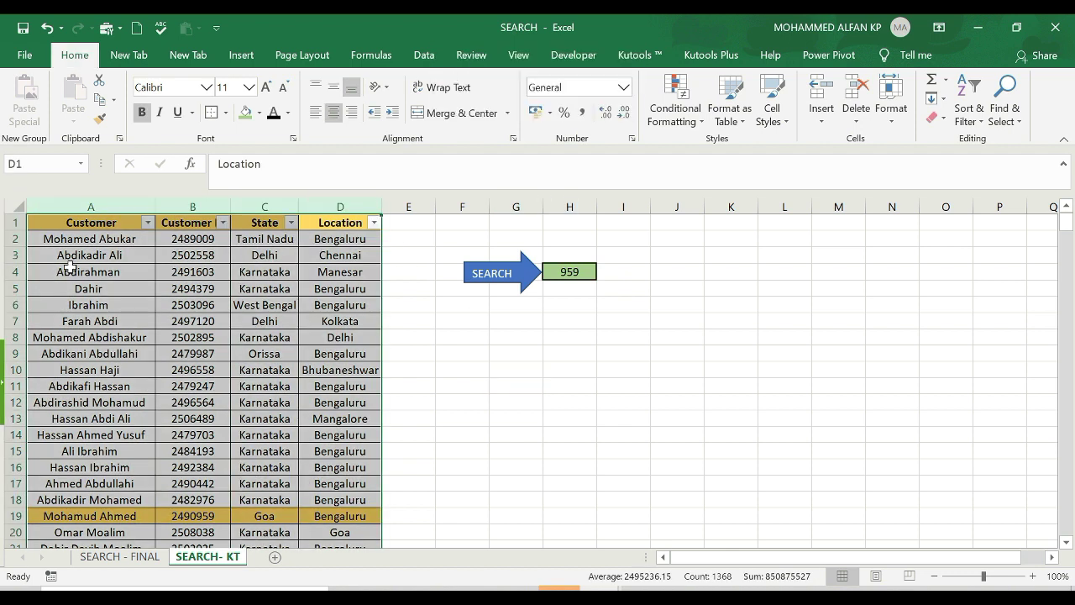
# Filter the Customer column by the gold highlight colour and check the rows that match the search term.
pyautogui.click(147, 222)
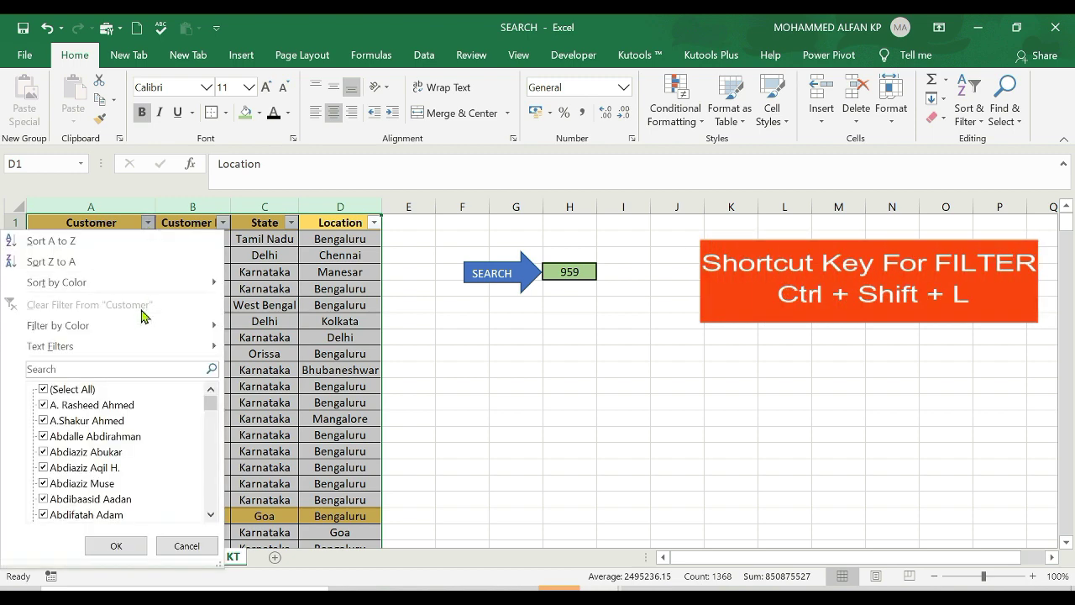
pyautogui.moveTo(143, 325)
pyautogui.click(291, 384)
pyautogui.click(461, 352)
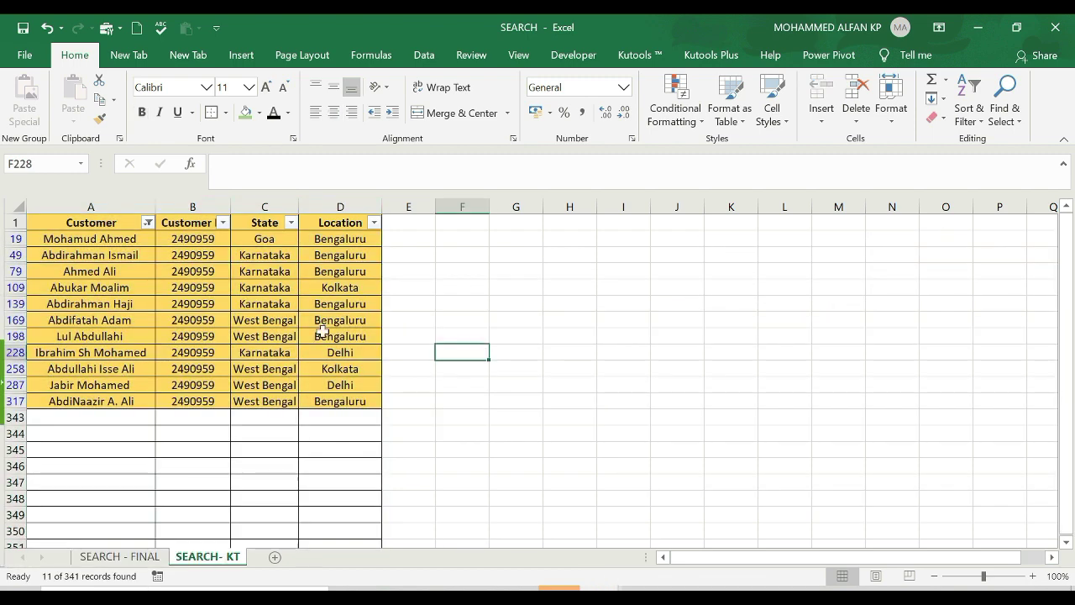
pyautogui.moveTo(90, 239); pyautogui.dragTo(356, 408)
pyautogui.click(623, 384)
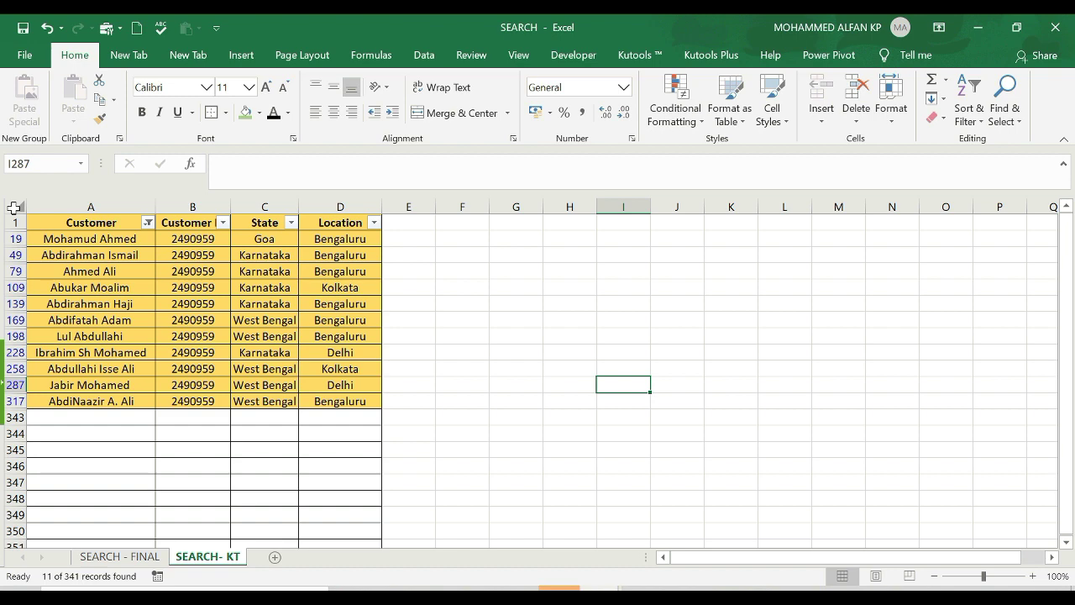
# Remove the filters from table columns A to D so that all rows show.
pyautogui.moveTo(96, 206); pyautogui.dragTo(336, 208)
pyautogui.hotkey('alt', 'd')
pyautogui.press('f')
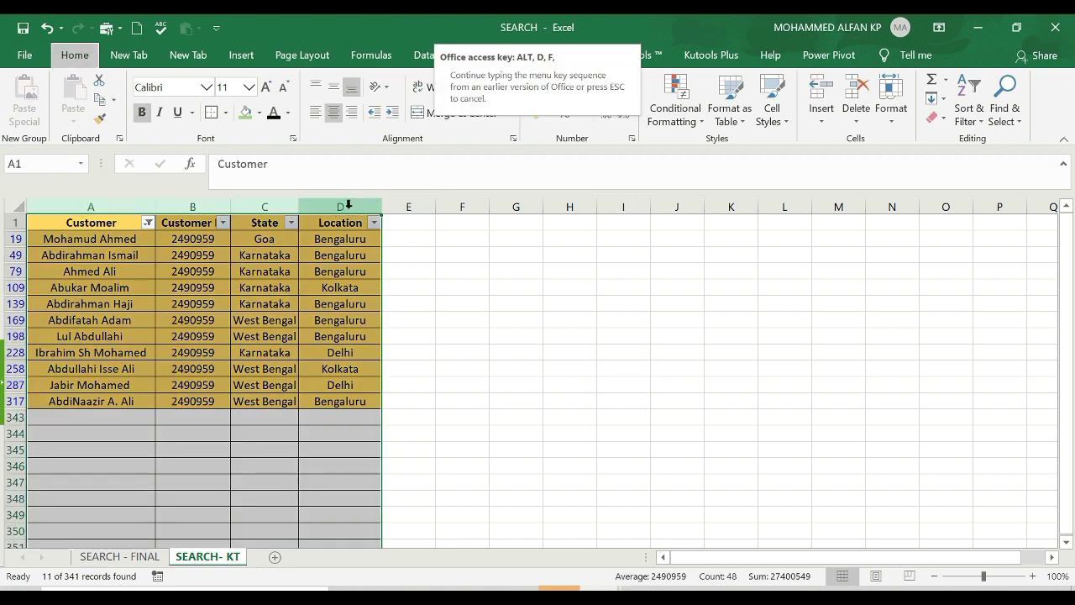
pyautogui.press('f')
pyautogui.click(461, 374)
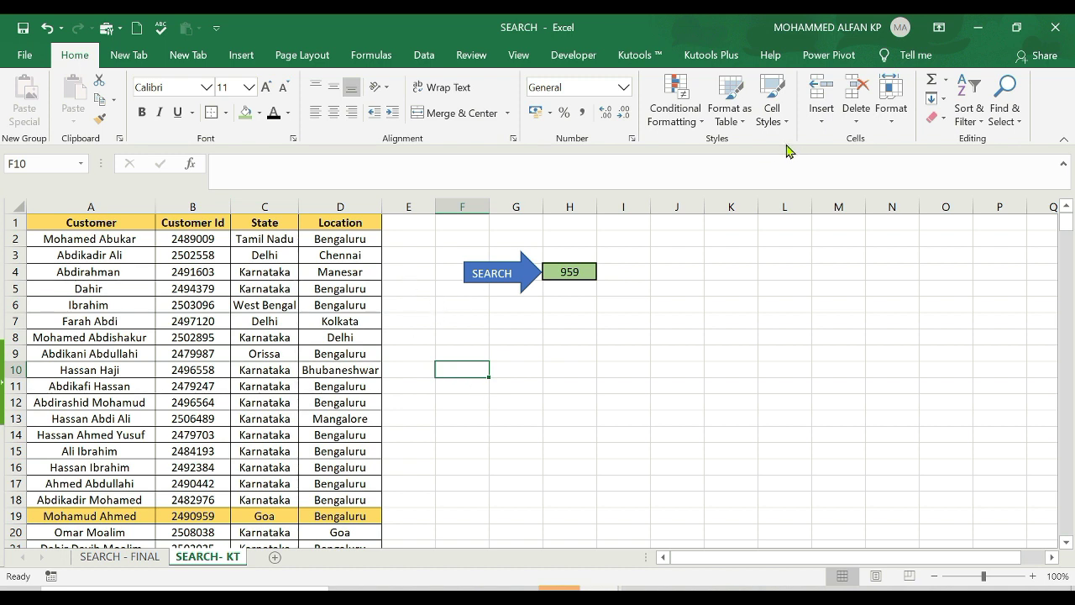
# Change the range of this worksheet's SEARCH formatting rule to =$A:$B and apply it.
pyautogui.click(697, 128)
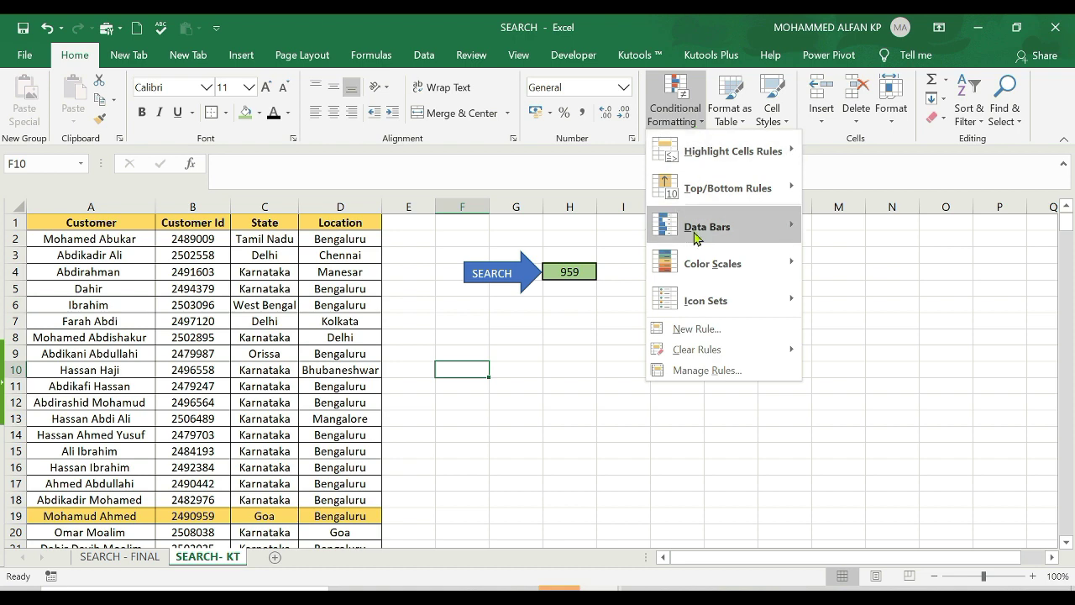
pyautogui.click(720, 371)
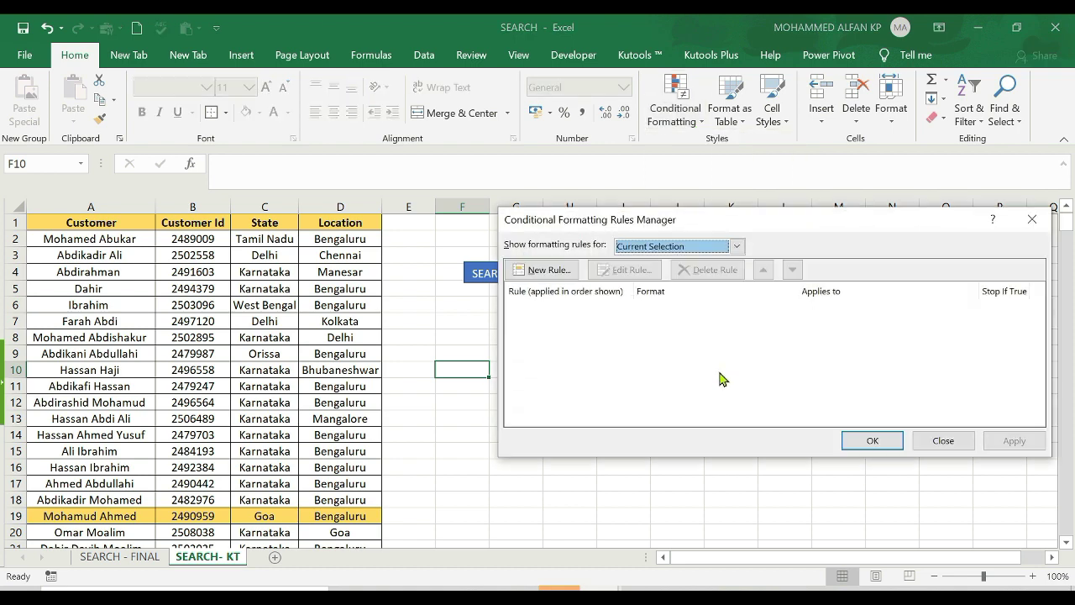
pyautogui.moveTo(781, 232); pyautogui.dragTo(794, 321)
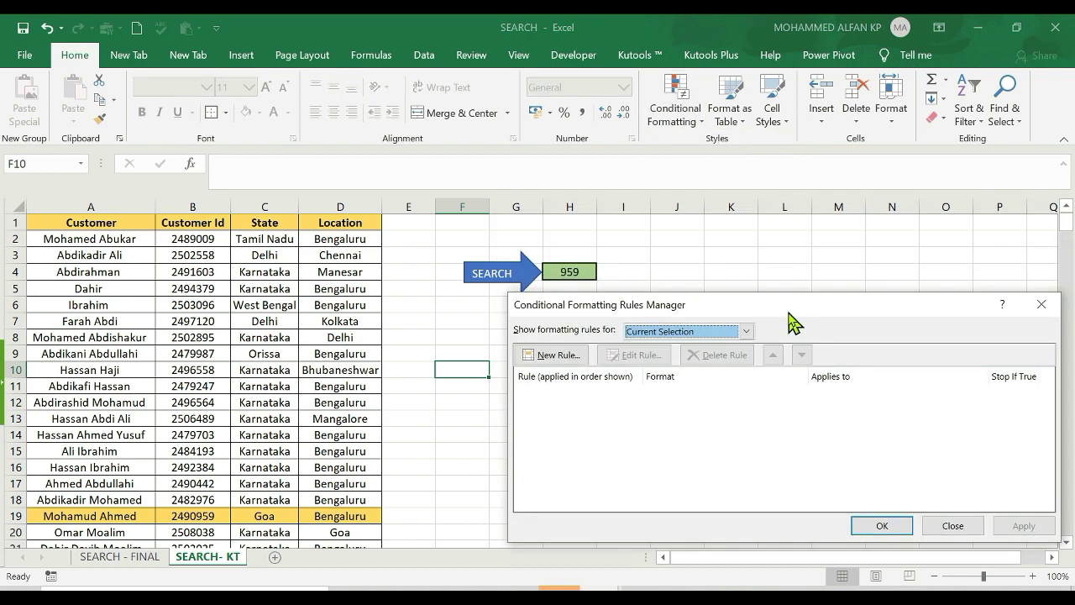
pyautogui.click(746, 332)
pyautogui.click(705, 359)
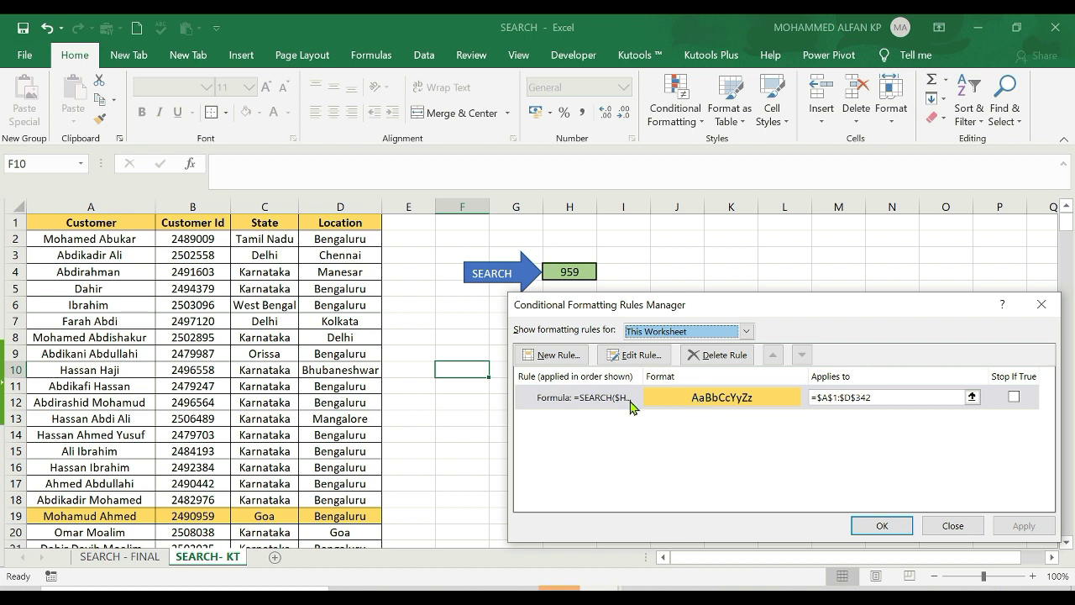
pyautogui.click(685, 397)
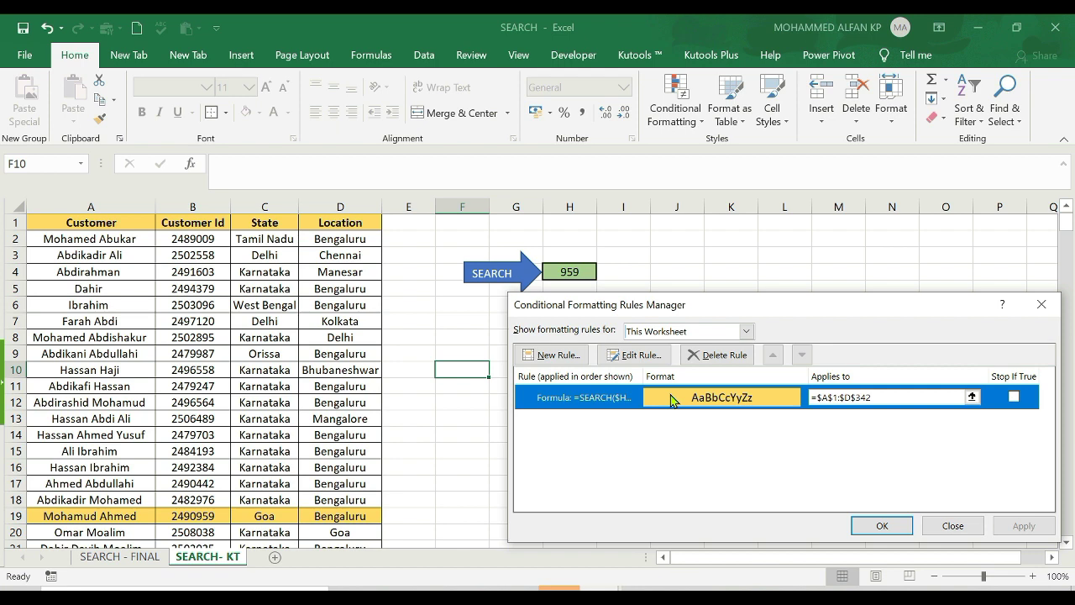
pyautogui.click(972, 397)
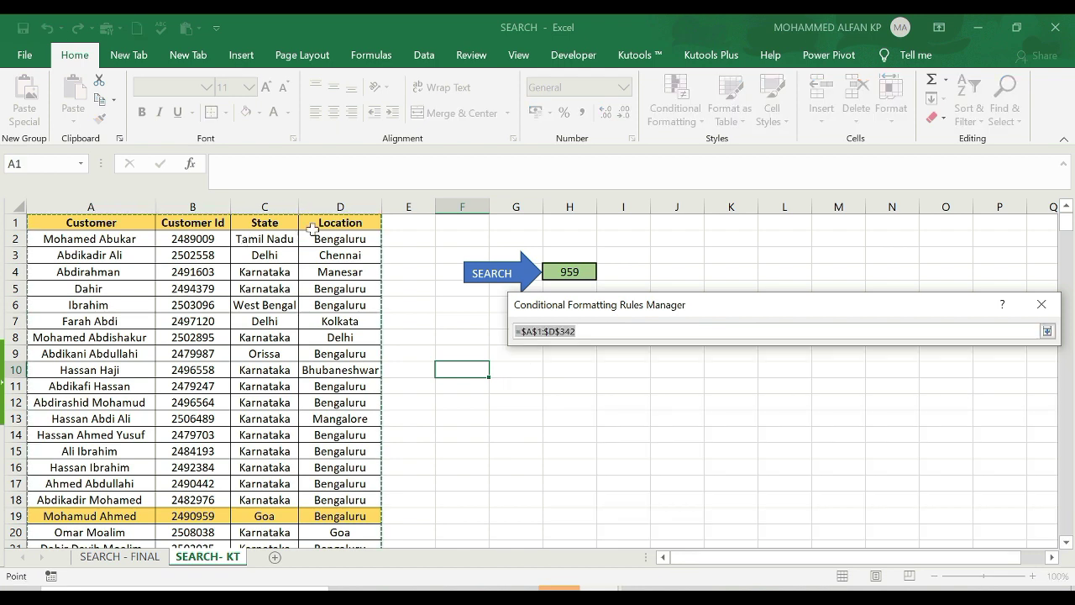
pyautogui.click(126, 204)
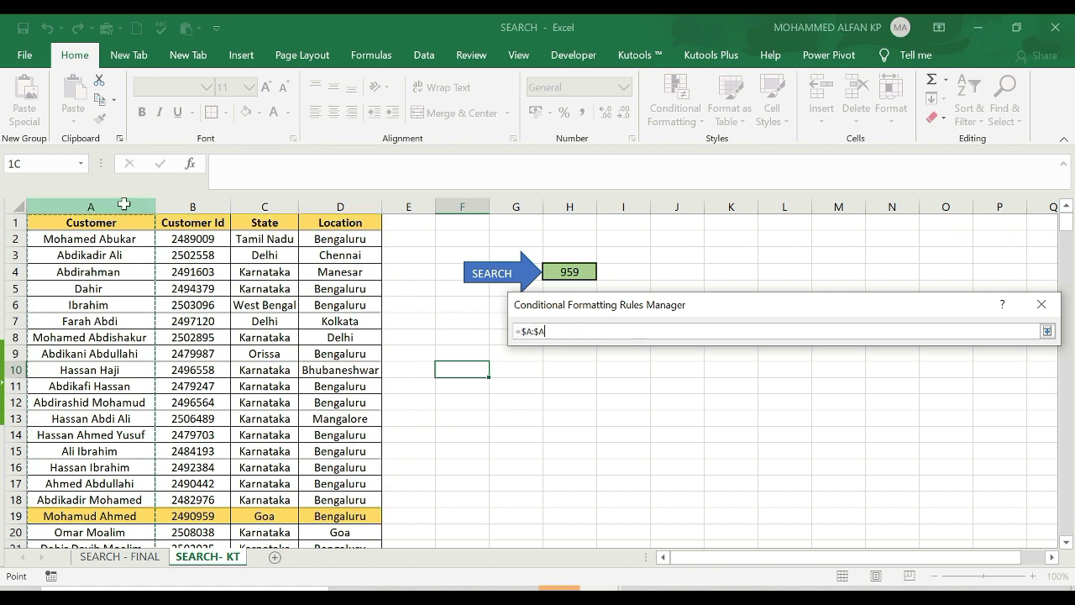
pyautogui.moveTo(124, 204); pyautogui.dragTo(192, 204)
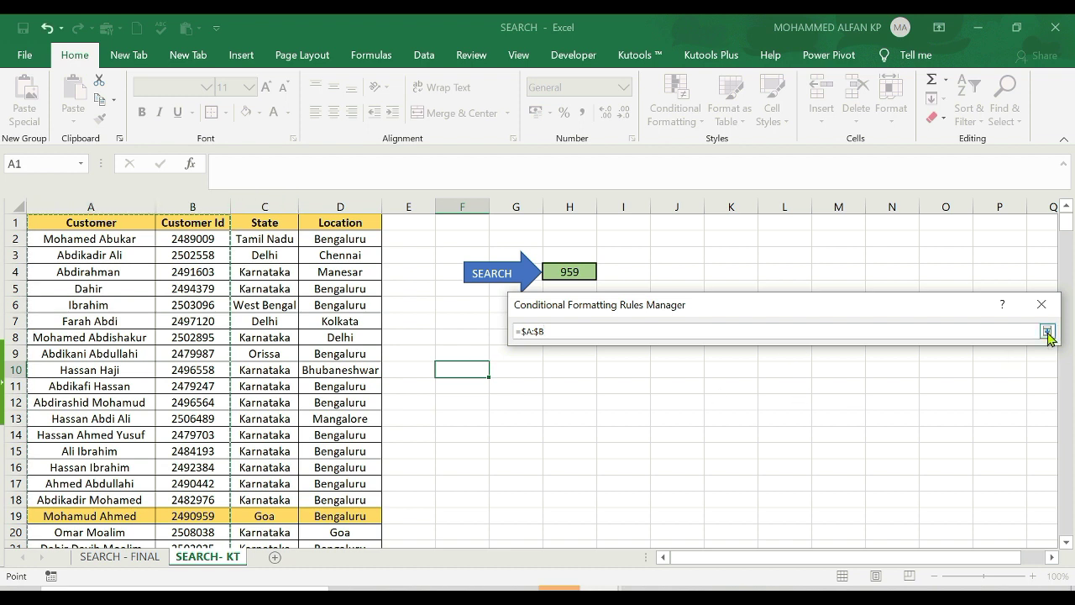
pyautogui.click(1047, 332)
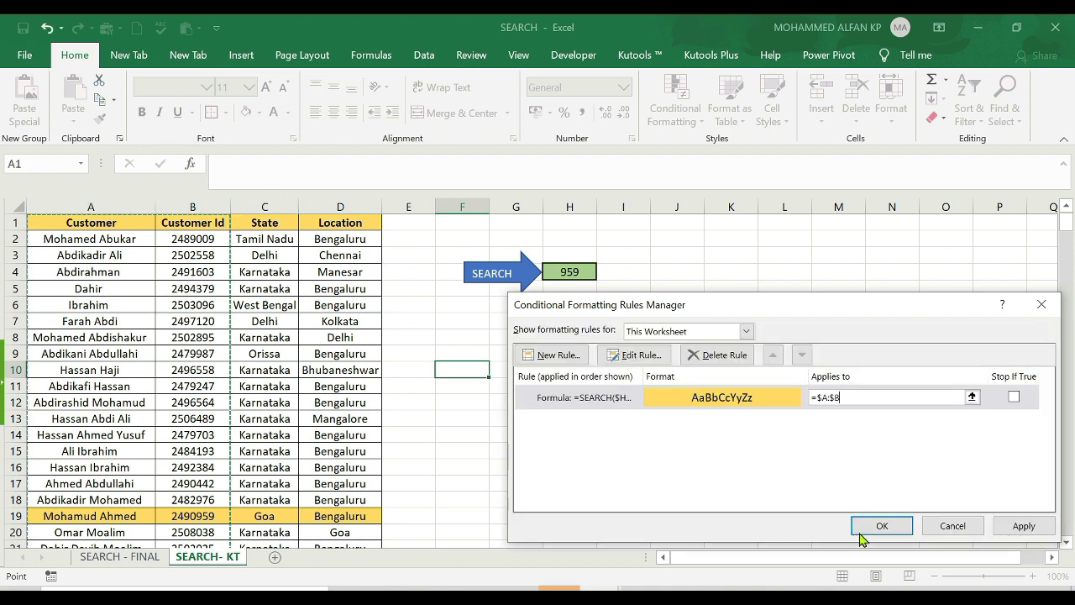
pyautogui.click(1024, 526)
pyautogui.click(882, 525)
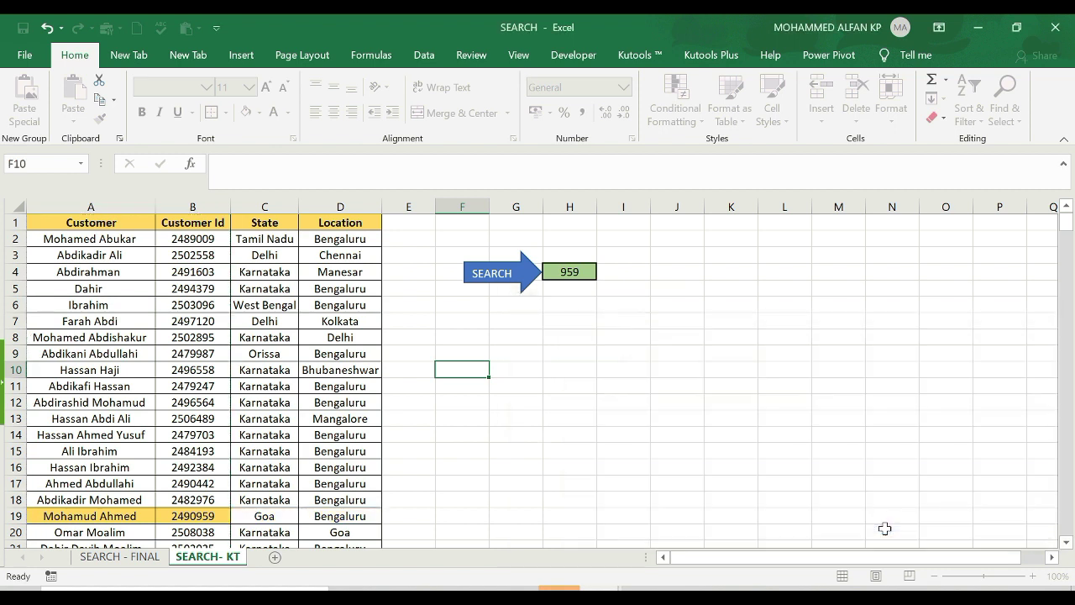
# Enter a customer's name as the search term in H4 and check which cells are highlighted across the table columns.
pyautogui.click(586, 367)
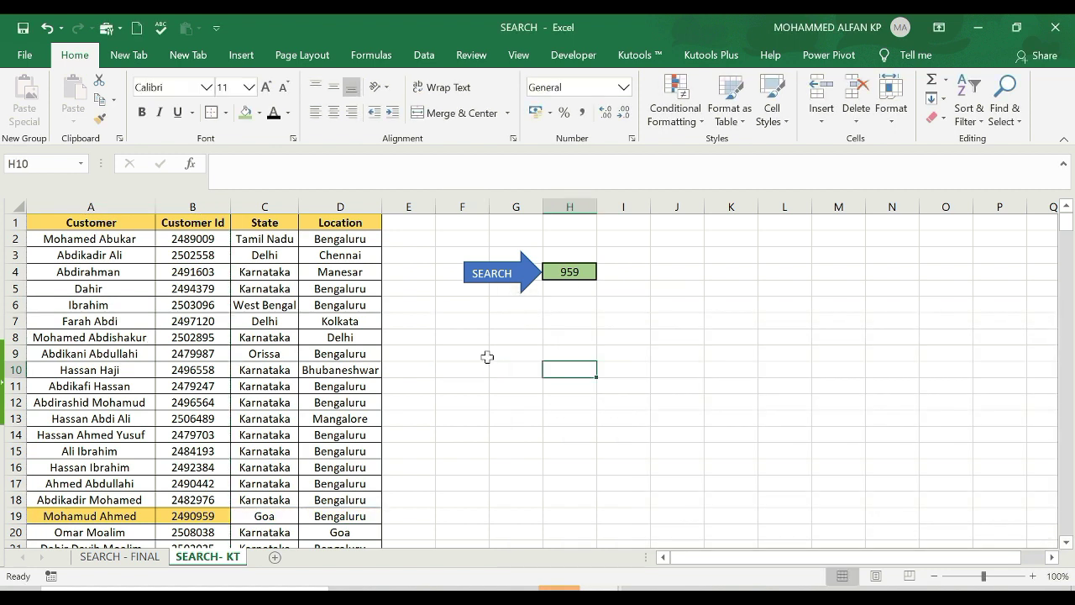
pyautogui.click(583, 273)
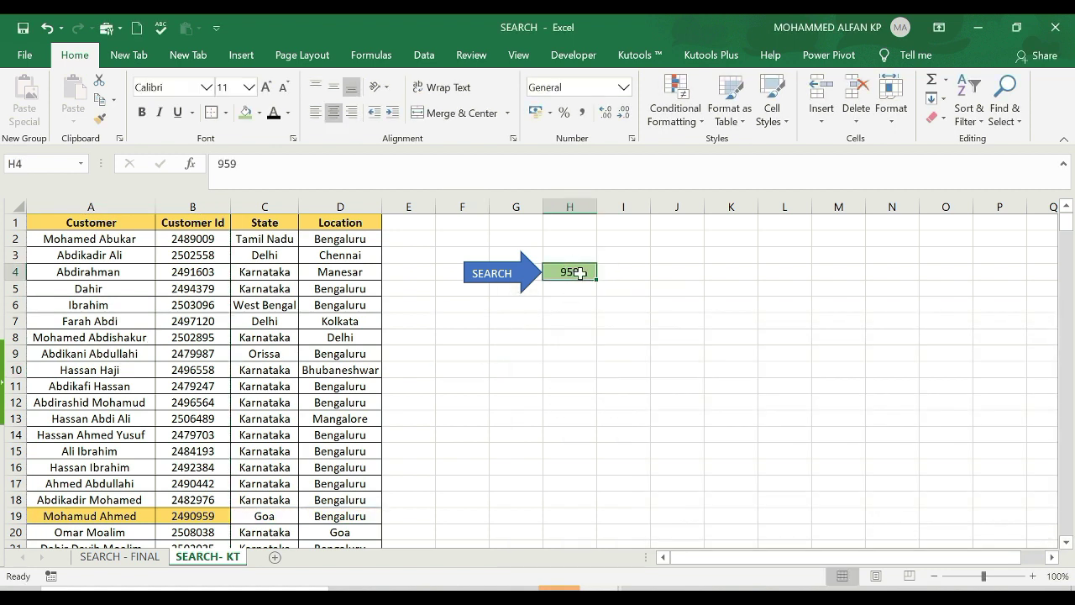
pyautogui.write('Ali')
pyautogui.press('Return')
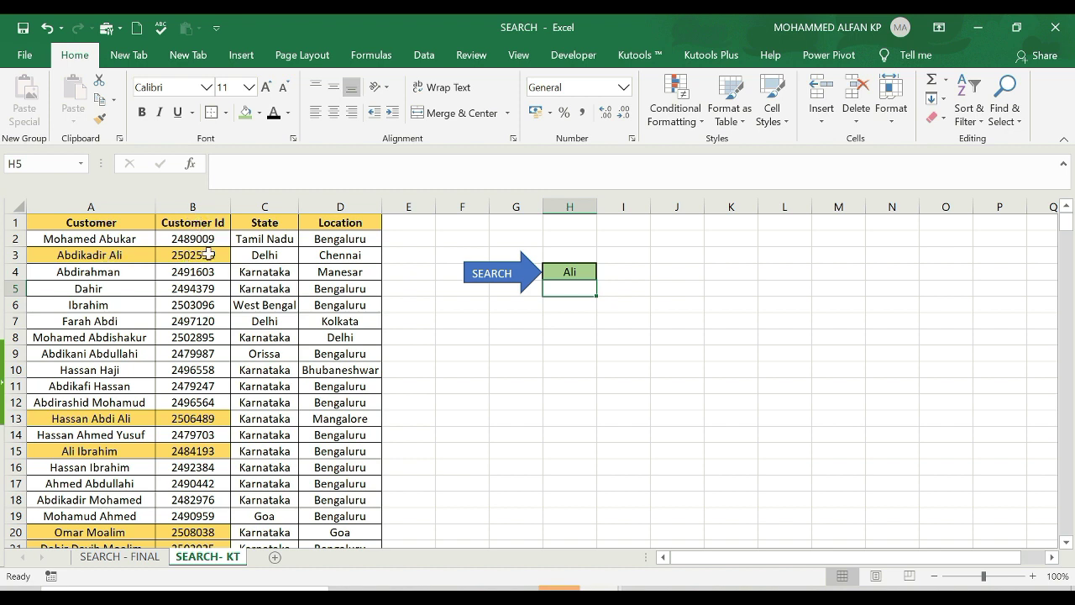
pyautogui.click(343, 204)
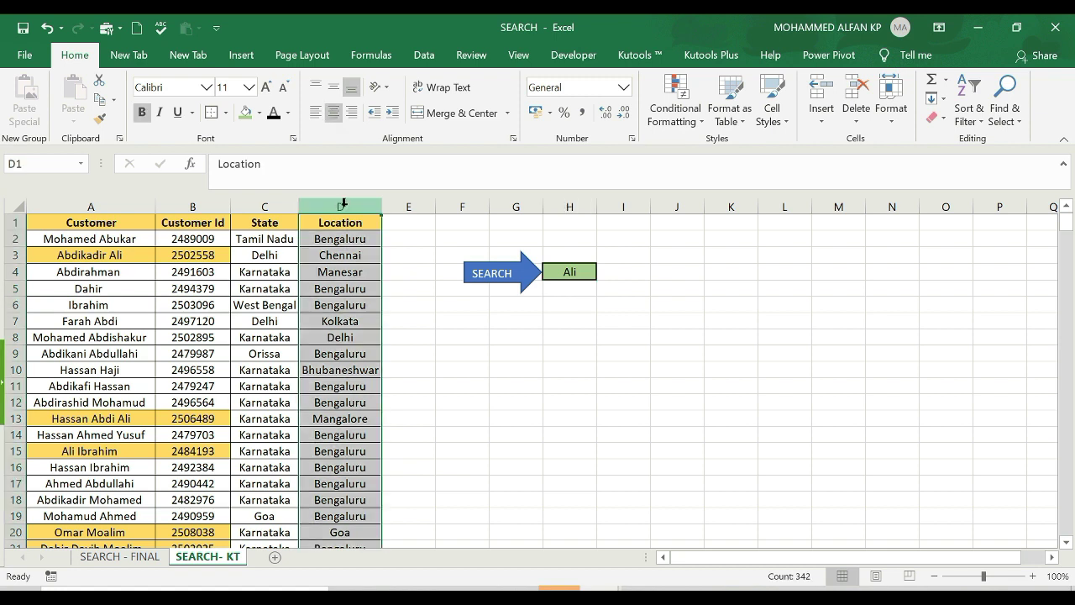
pyautogui.click(513, 366)
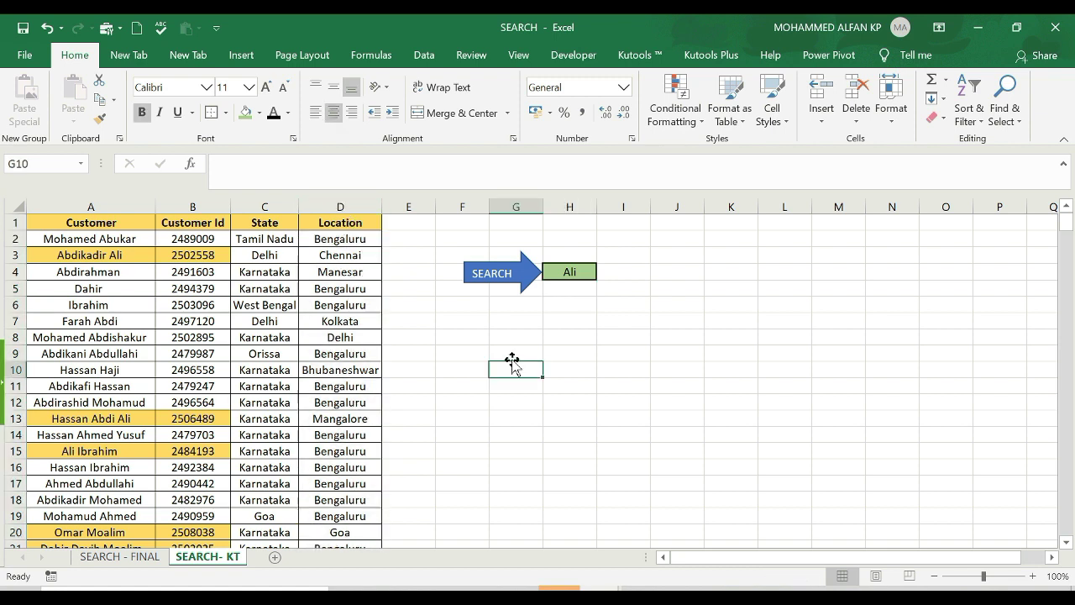
# Clear the search term from cell H4.
pyautogui.click(567, 270)
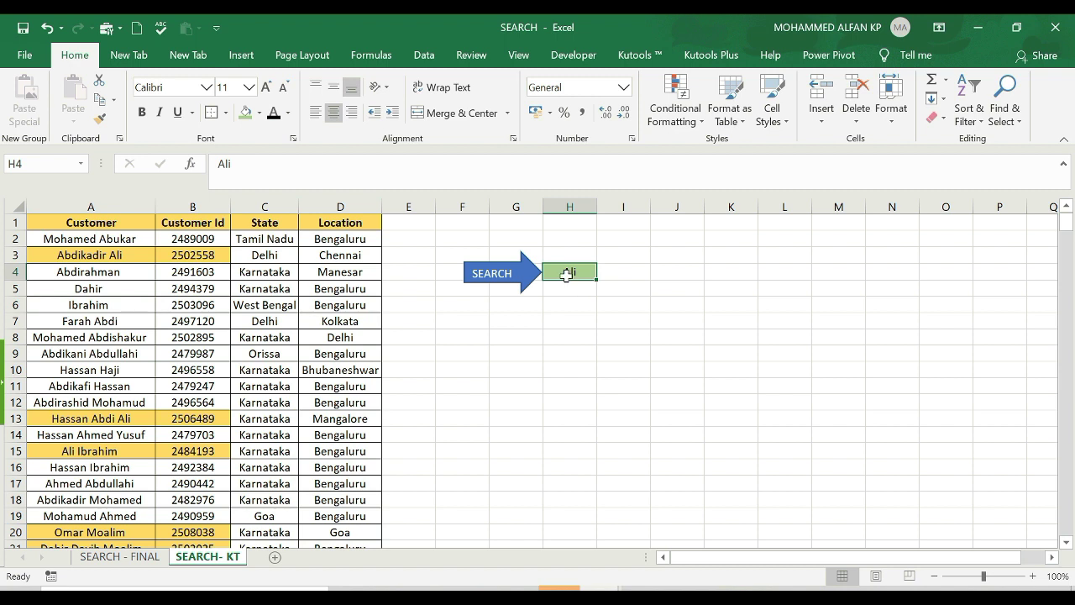
pyautogui.press('Delete')
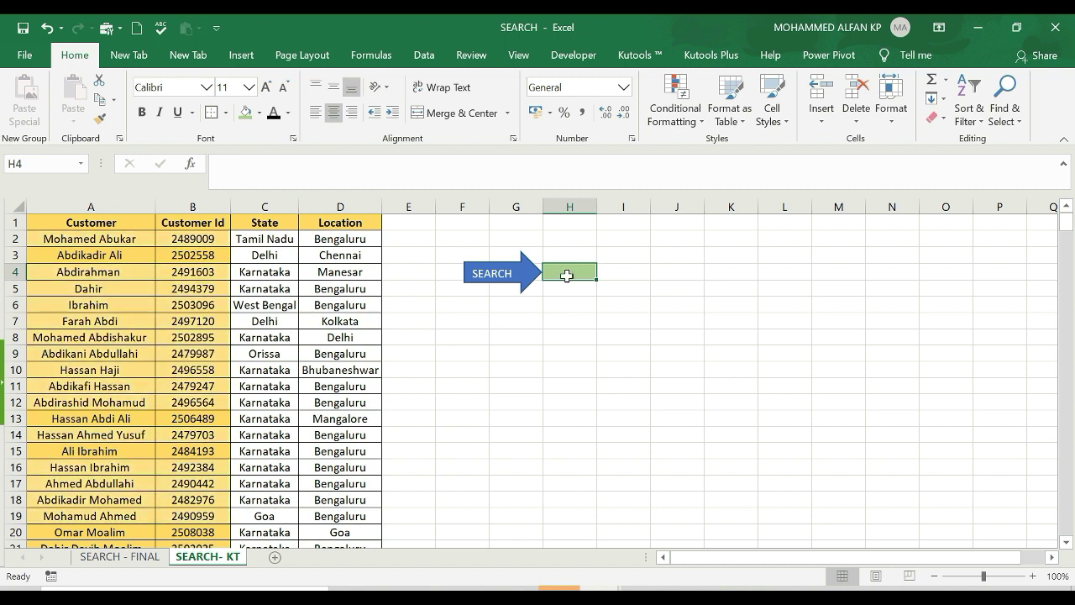
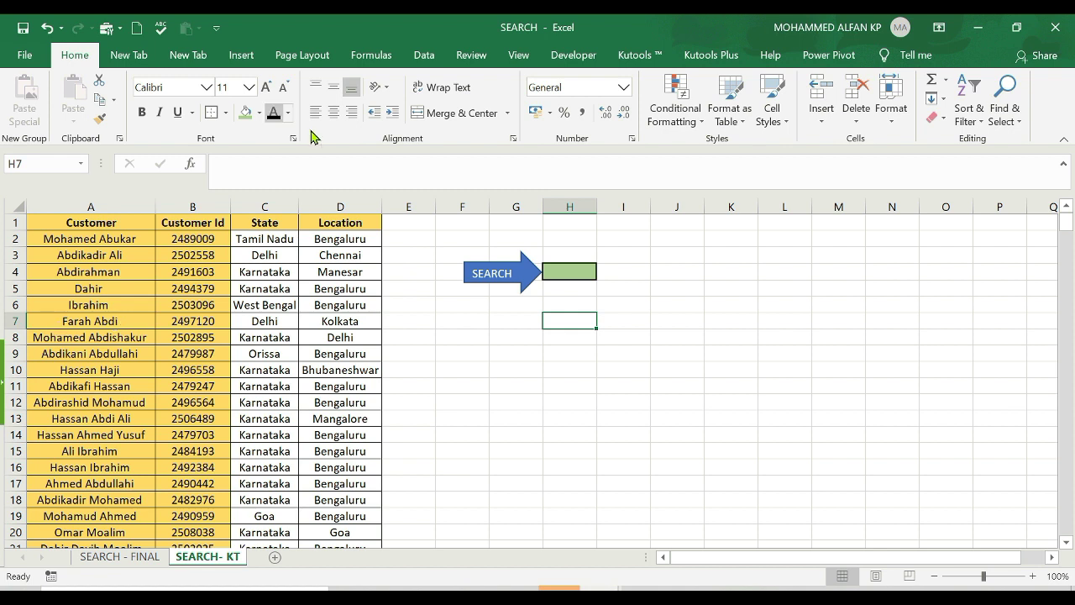
# Open this worksheet's SEARCH conditional formatting rule, which applies to =$A:$B, for editing.
pyautogui.click(694, 120)
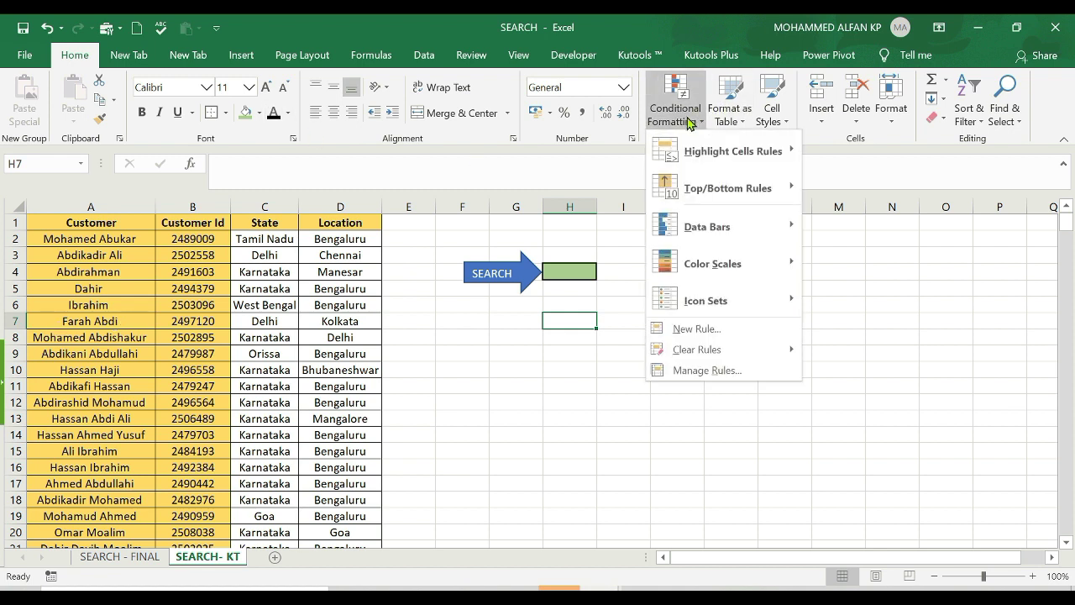
pyautogui.click(736, 374)
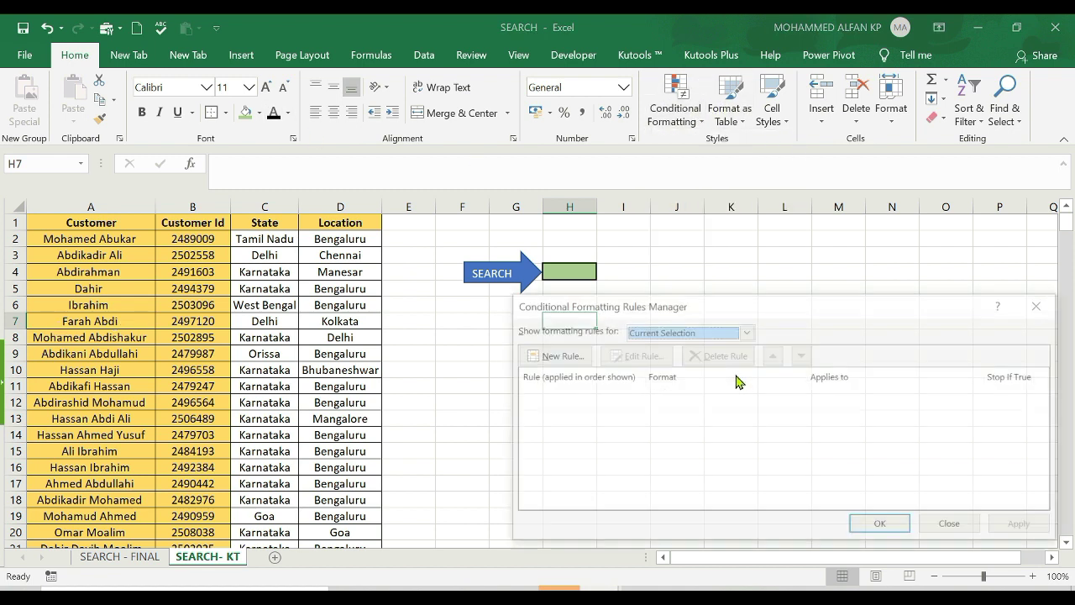
pyautogui.click(746, 333)
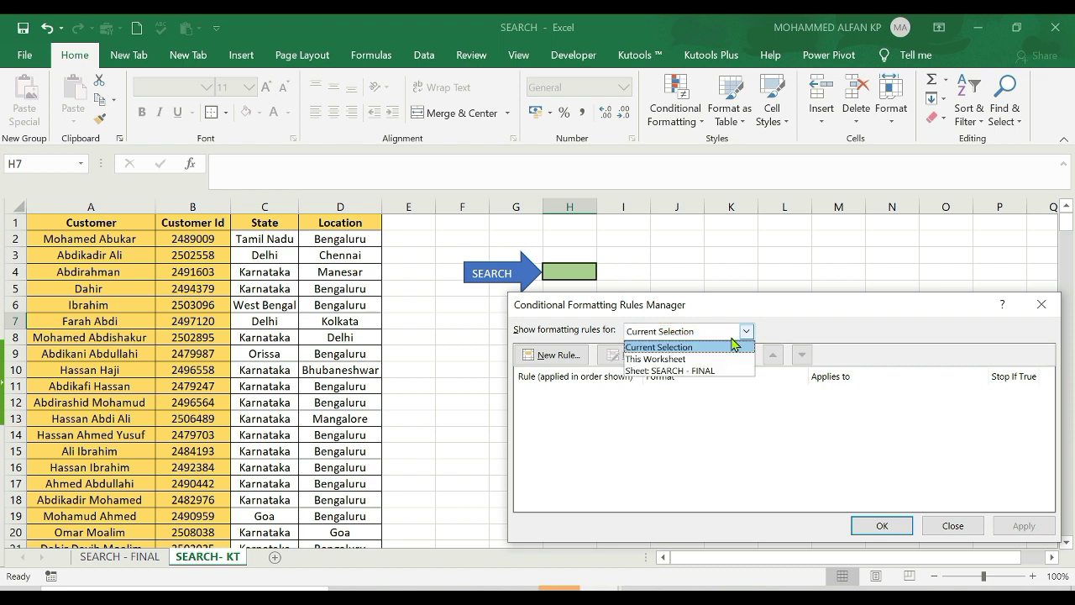
pyautogui.click(716, 359)
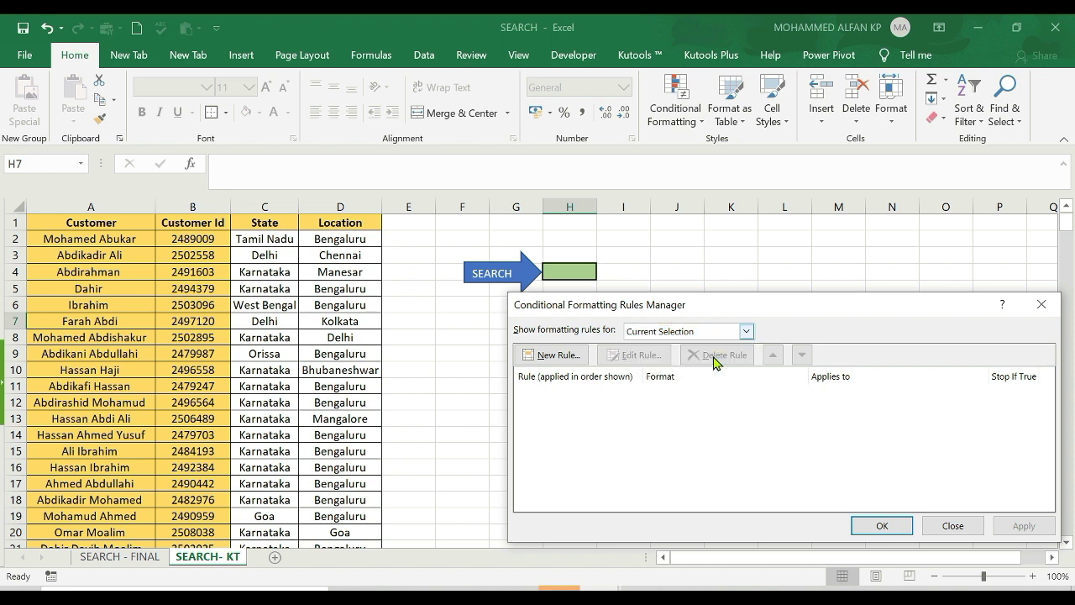
pyautogui.click(719, 400)
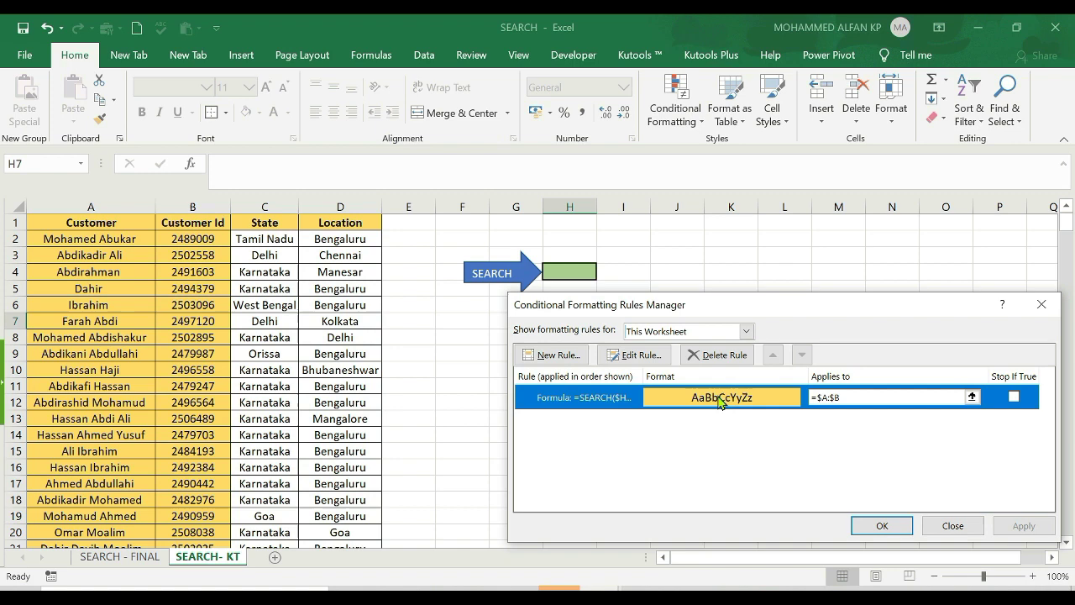
pyautogui.click(642, 355)
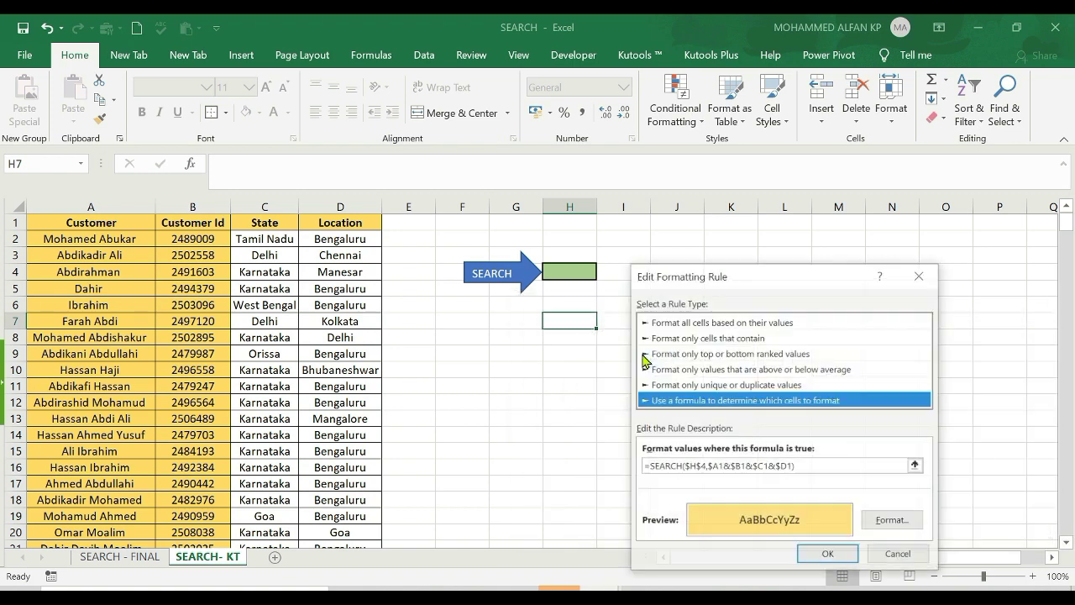
# Insert if(isblank($H$4),0, directly before SEARCH in the rule's formula.
pyautogui.click(648, 466)
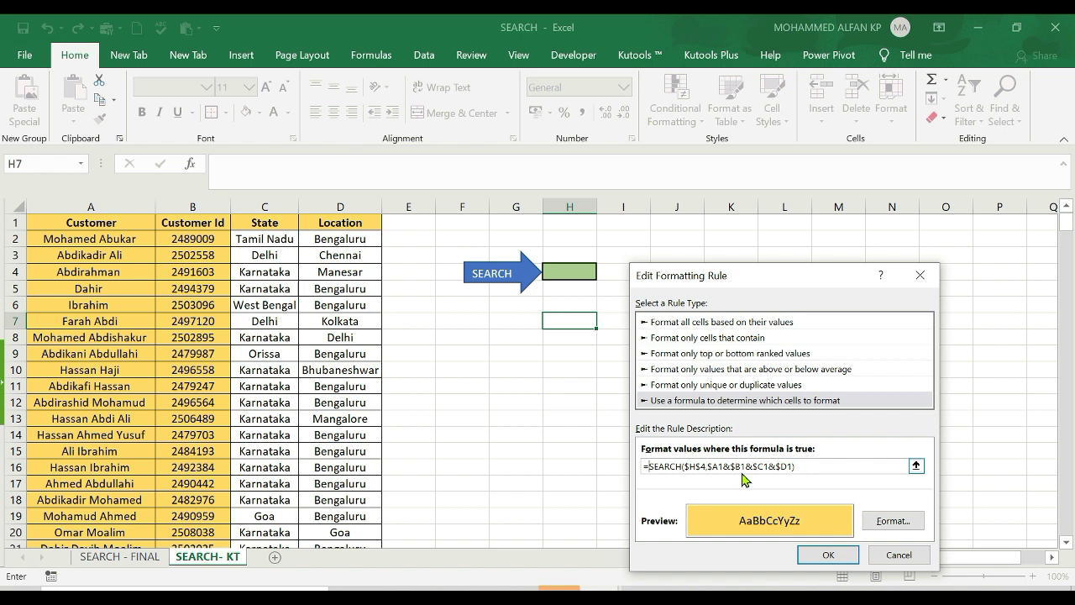
pyautogui.write('if')
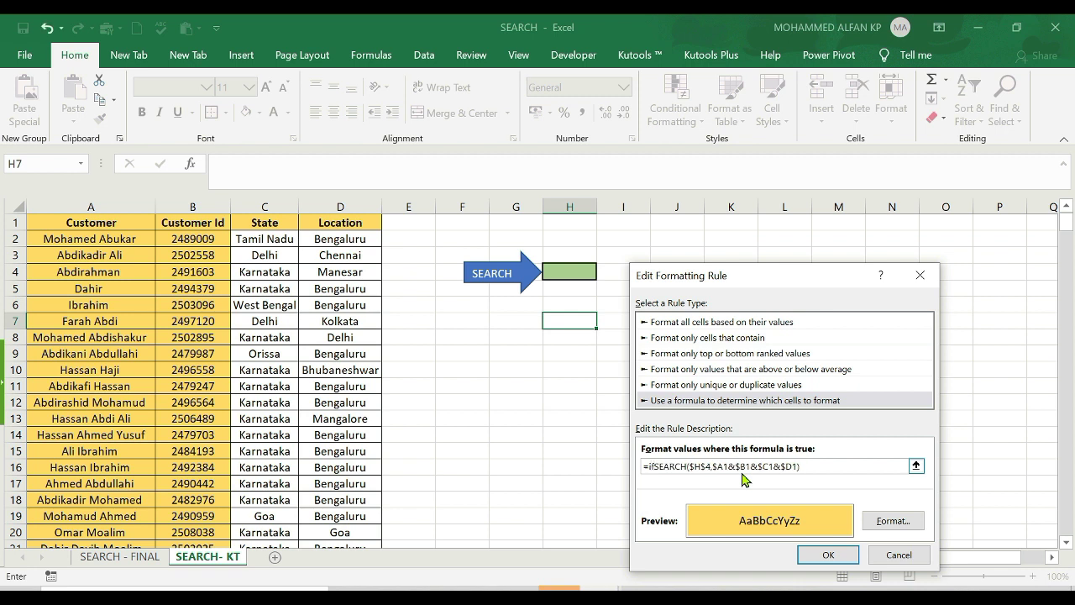
pyautogui.write('(')
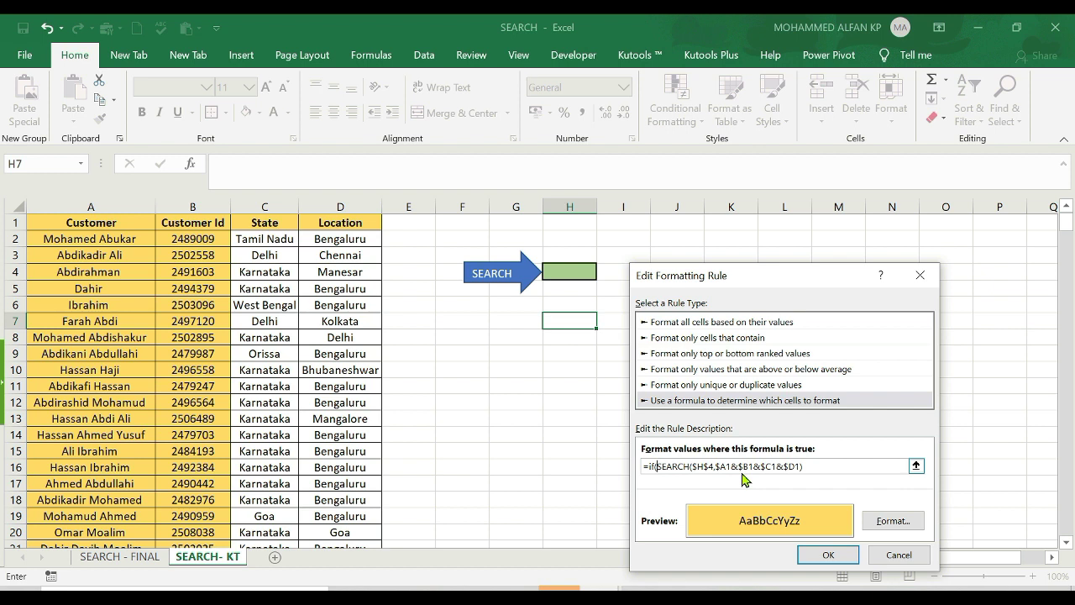
pyautogui.write('is')
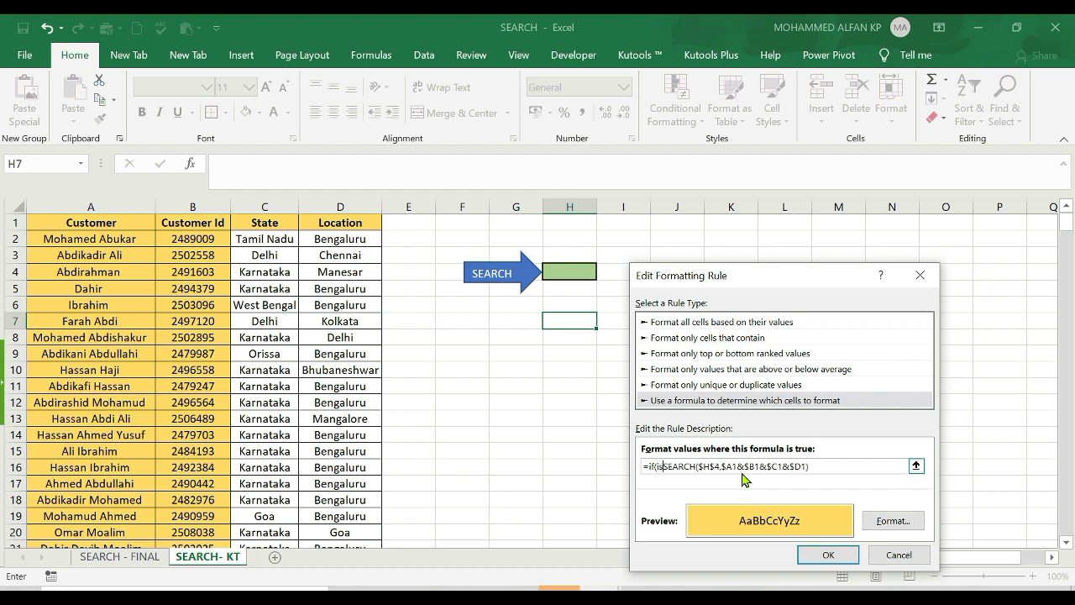
pyautogui.write('bla')
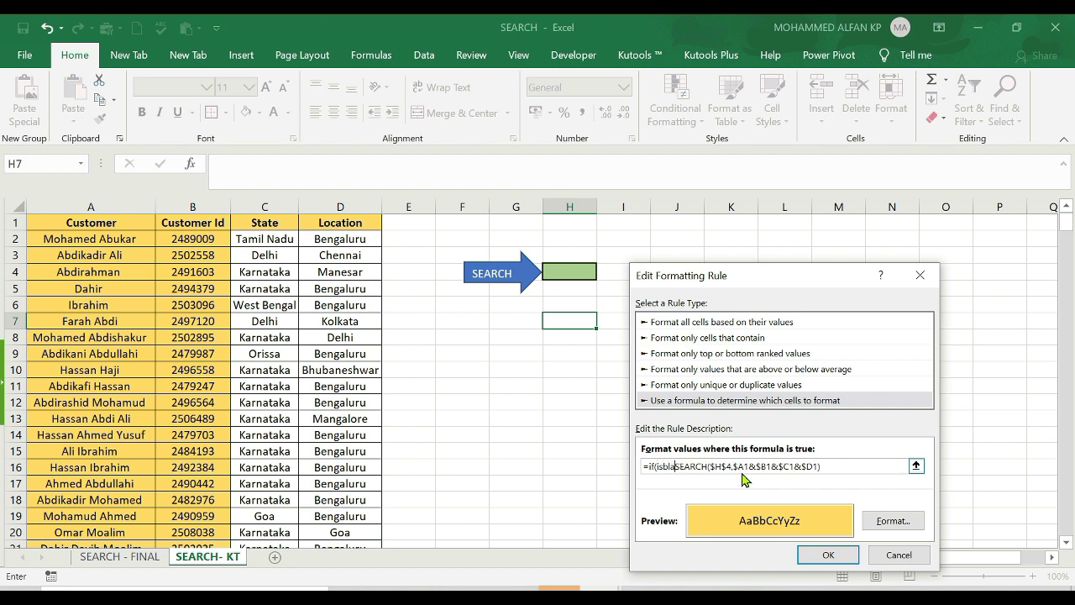
pyautogui.write('nk')
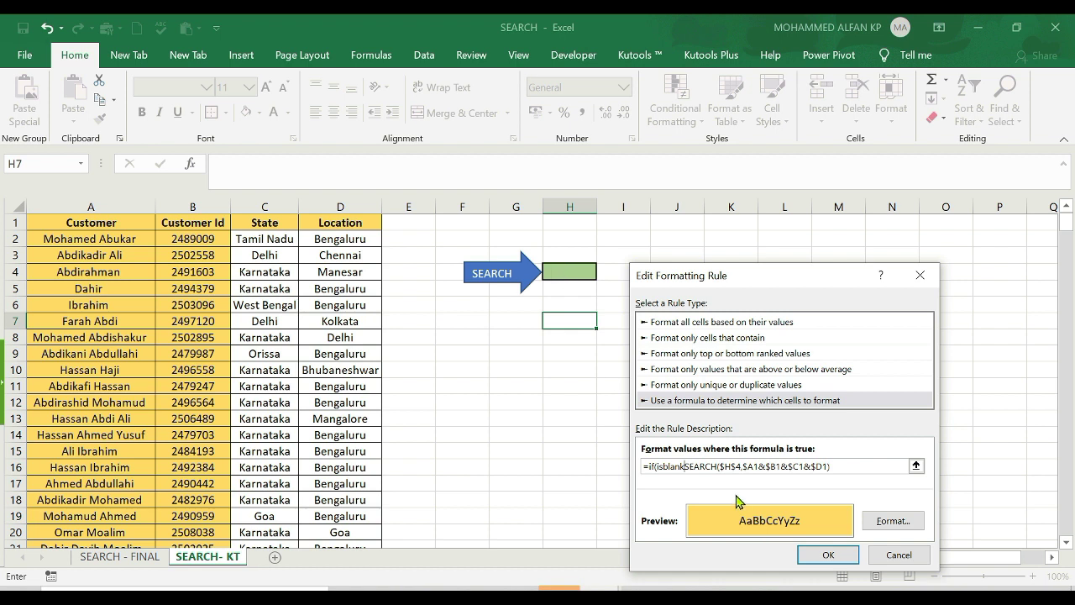
pyautogui.write('(')
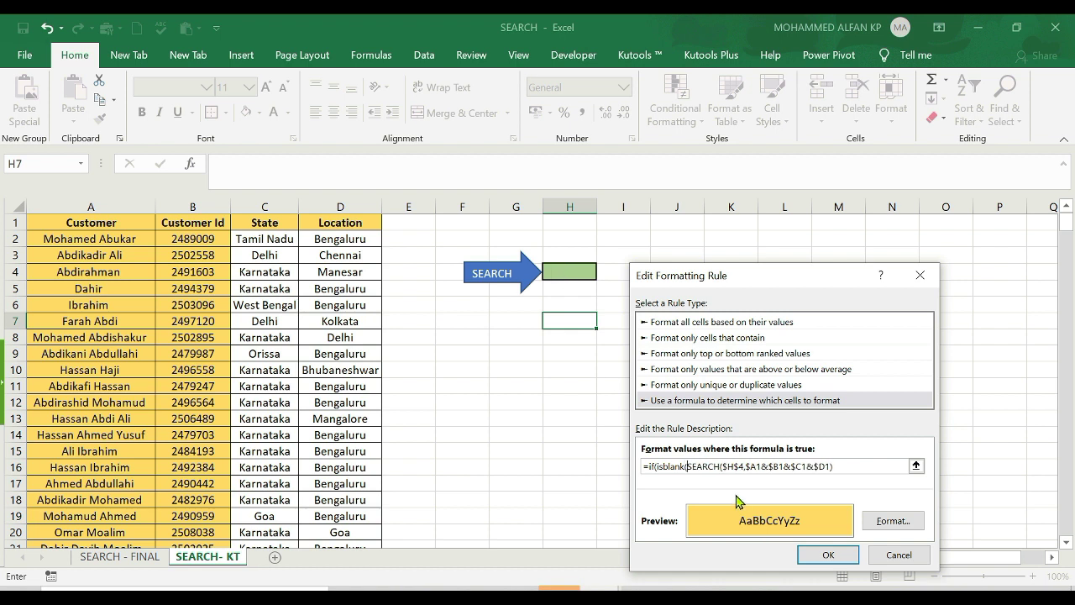
pyautogui.click(570, 270)
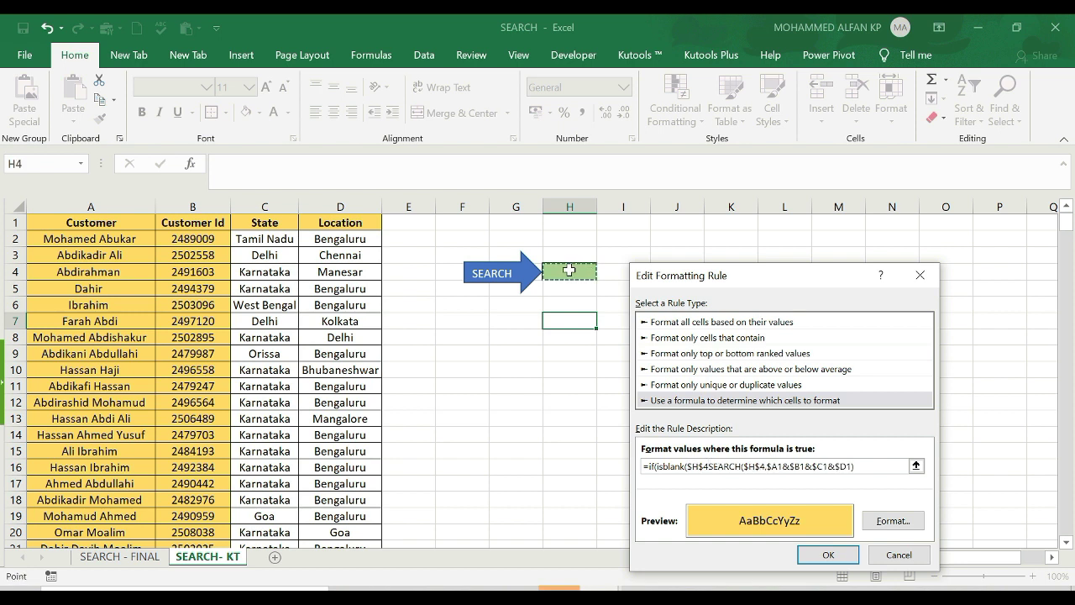
pyautogui.write(')')
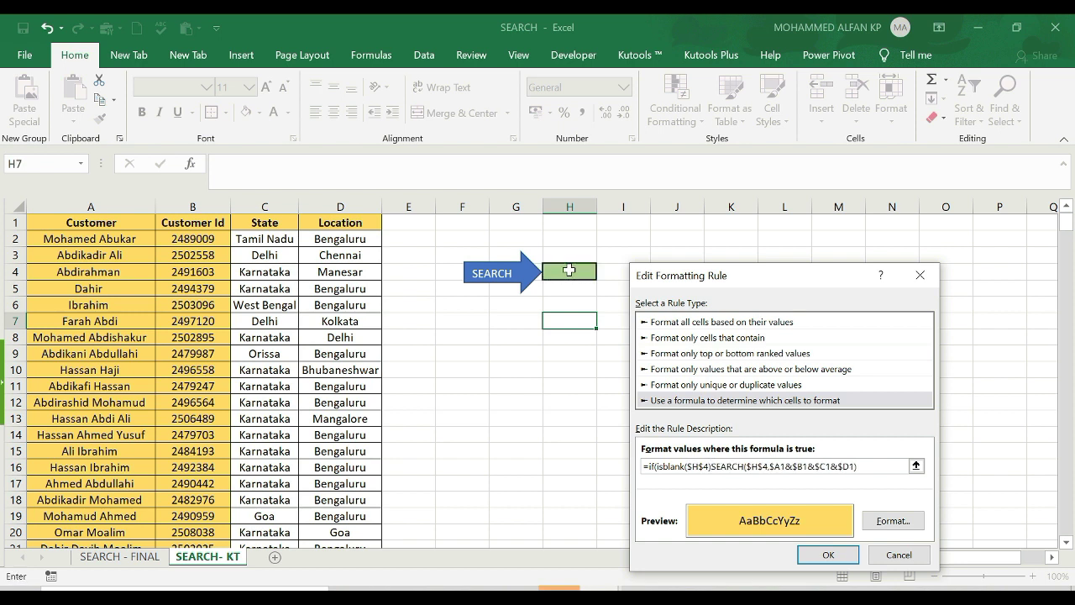
pyautogui.write(',')
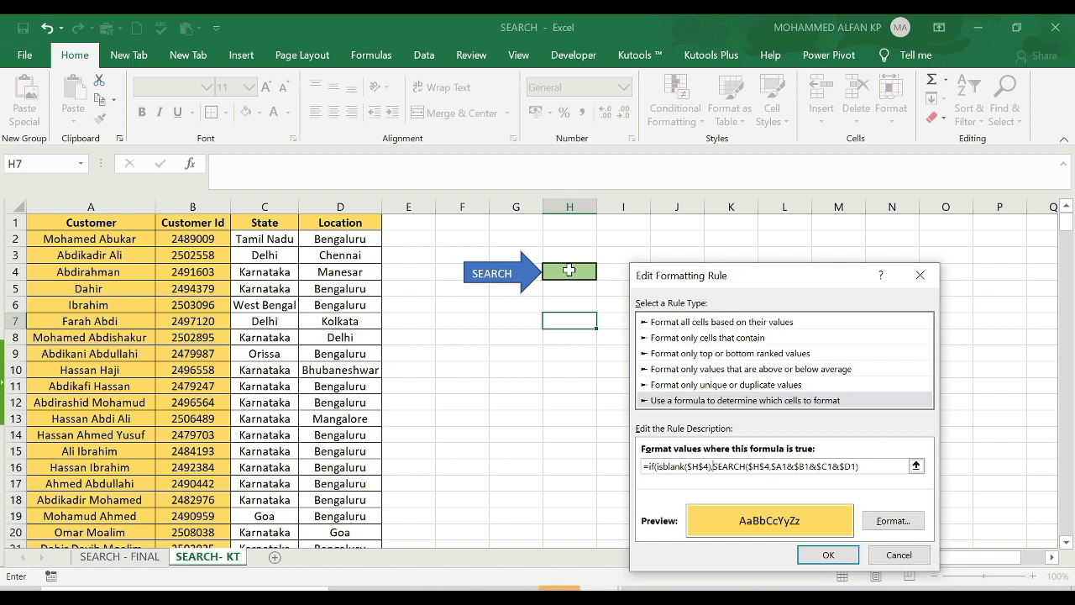
pyautogui.write('0')
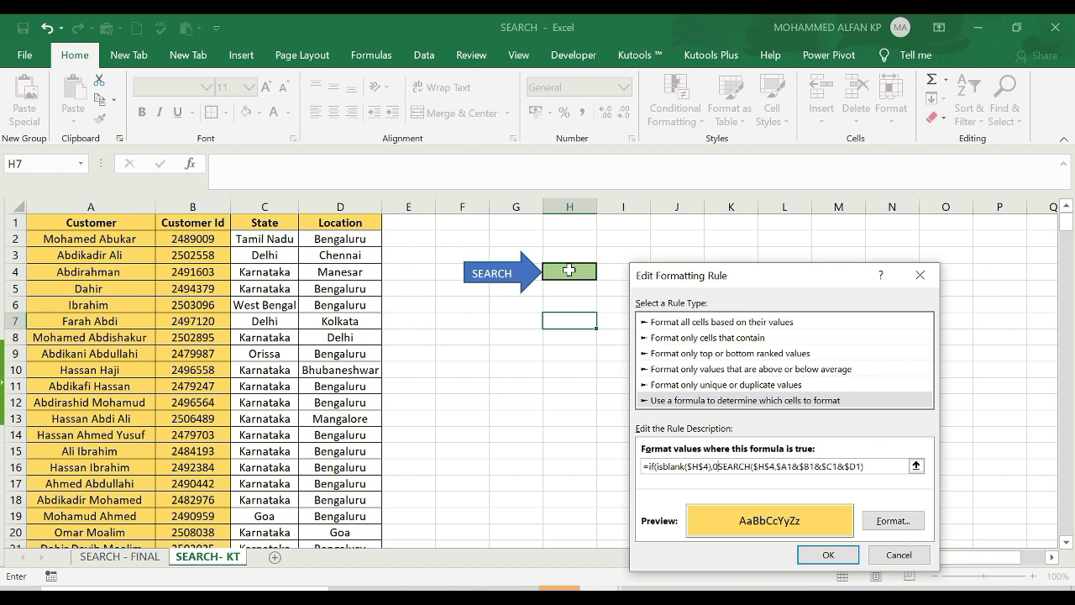
pyautogui.write(',')
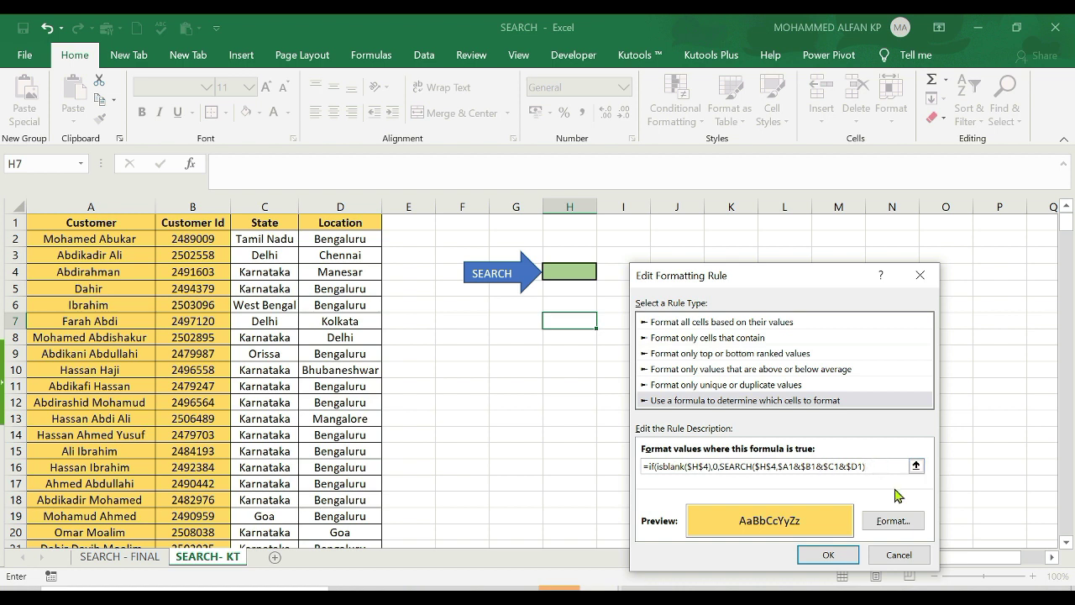
# Complete the rule formula as =if(isblank($H$4),0,SEARCH($H$4,$A1&$B1&$C1&$D1)) and apply the rule to the worksheet.
pyautogui.write('))')
pyautogui.click(827, 555)
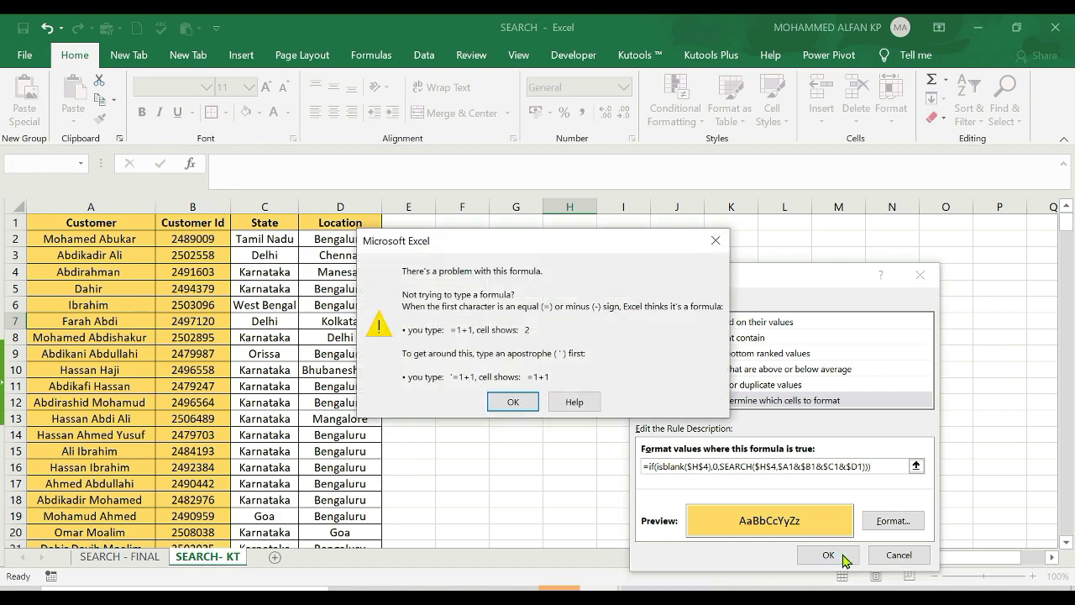
pyautogui.click(715, 241)
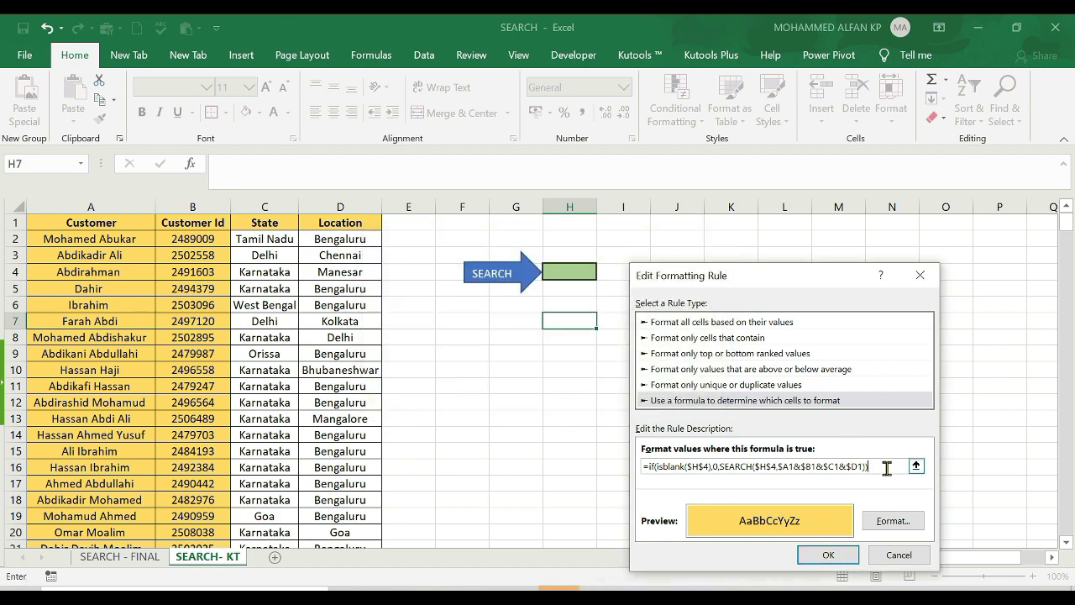
pyautogui.press('BackSpace')
pyautogui.write(')')
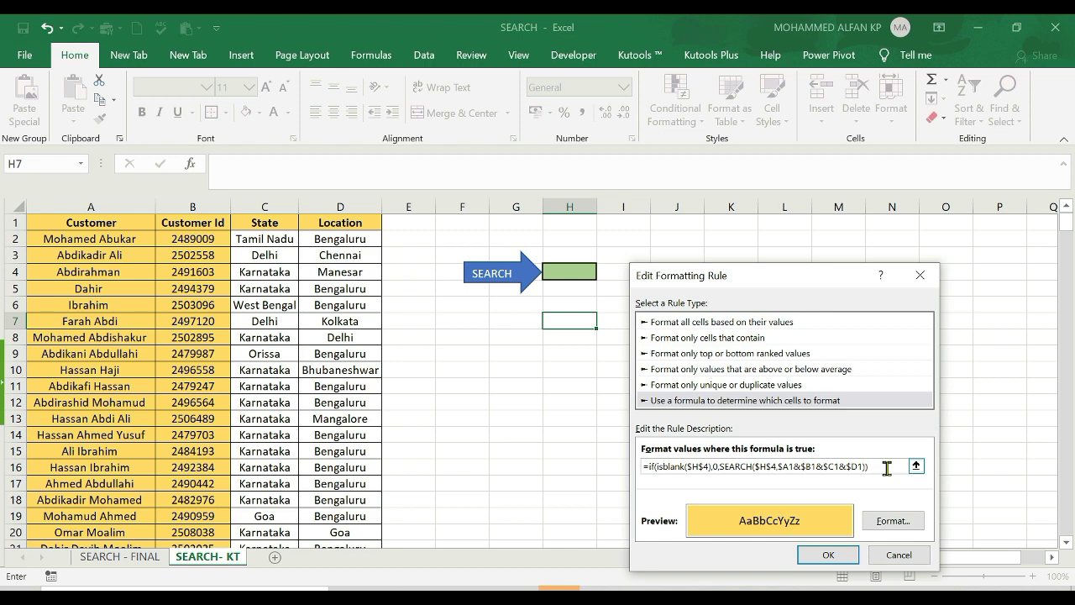
pyautogui.click(828, 555)
pyautogui.click(1022, 526)
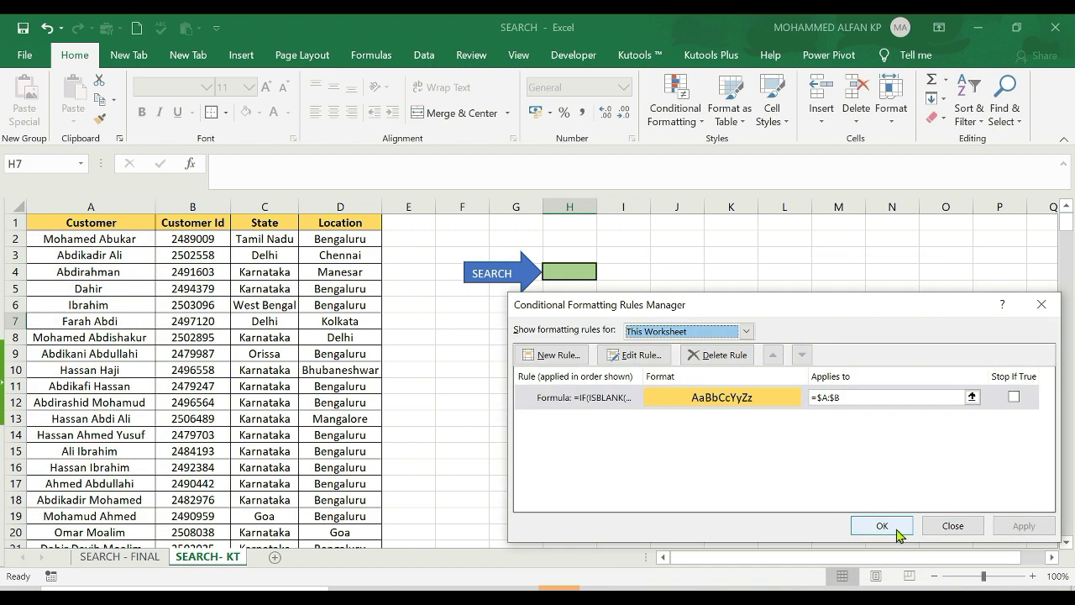
pyautogui.click(882, 526)
# Test the highlighting by entering a customer's name as the search term in H4, and clear the cell again.
pyautogui.click(461, 317)
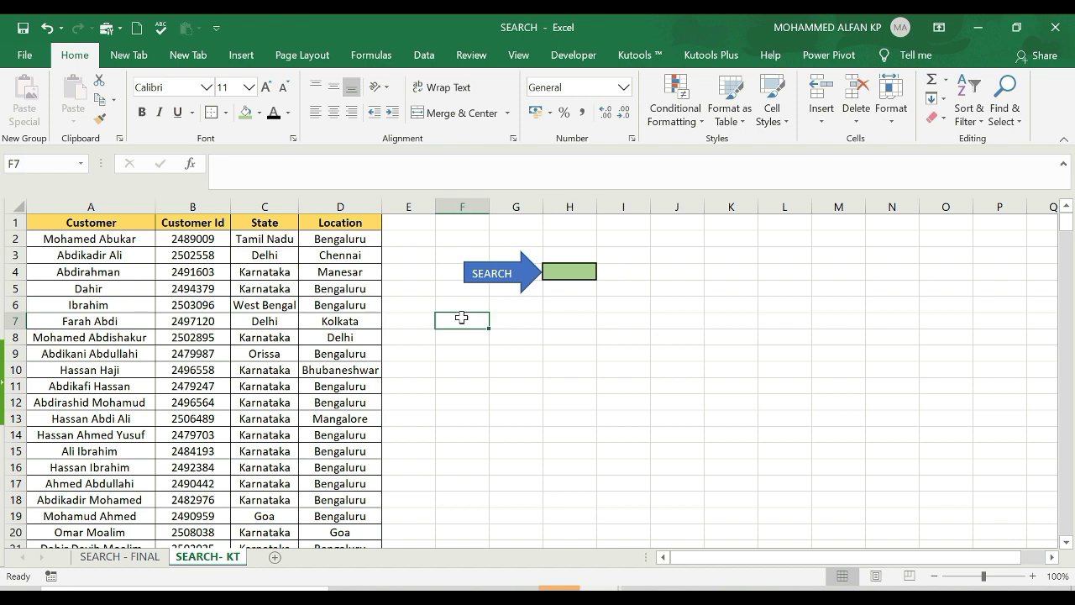
pyautogui.click(567, 270)
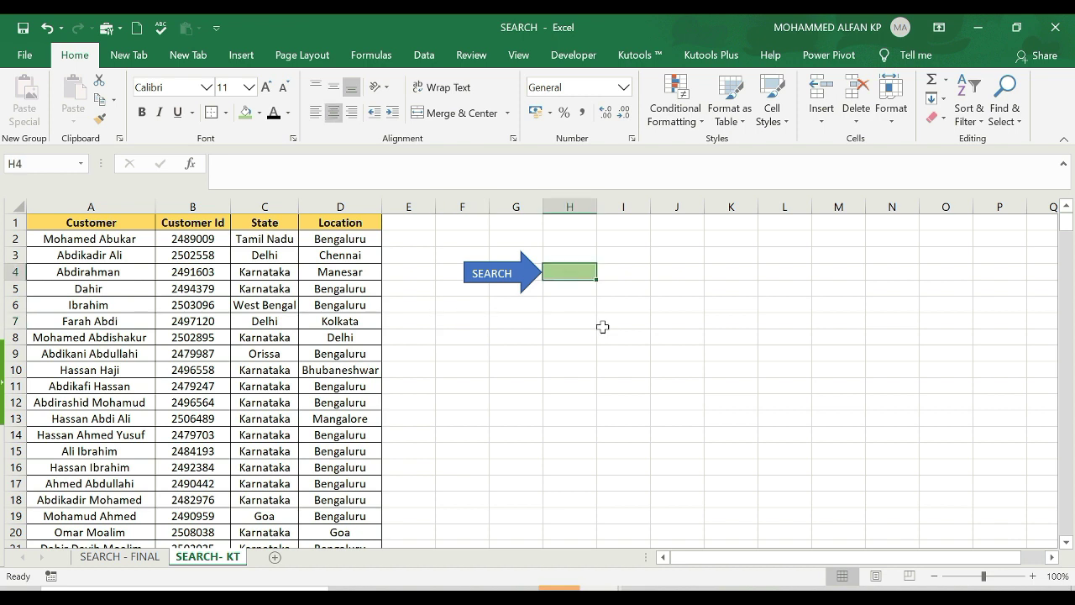
pyautogui.write('Ibrahim')
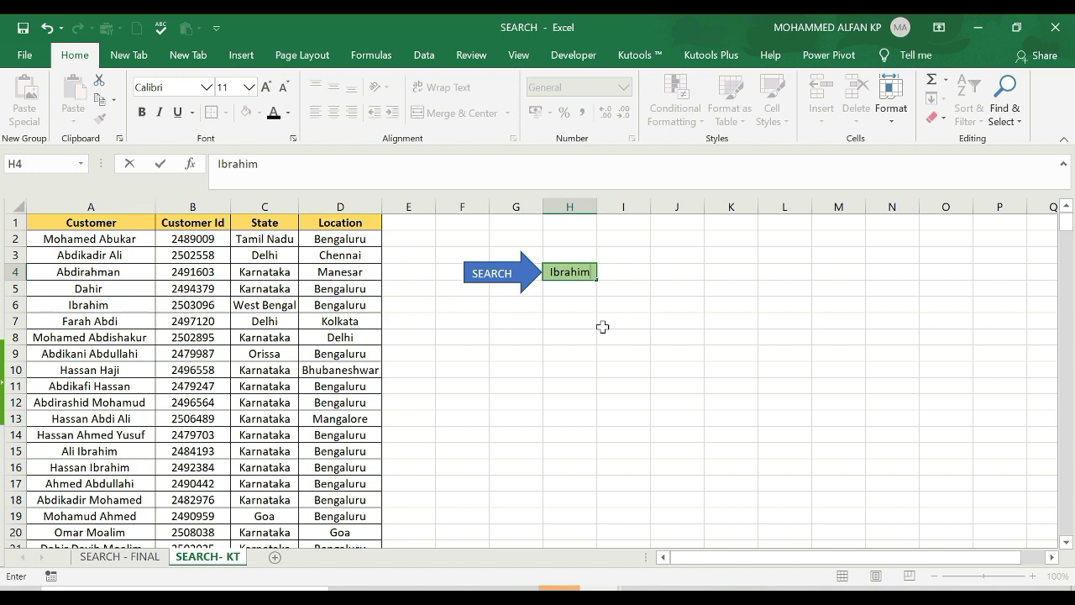
pyautogui.press('Return')
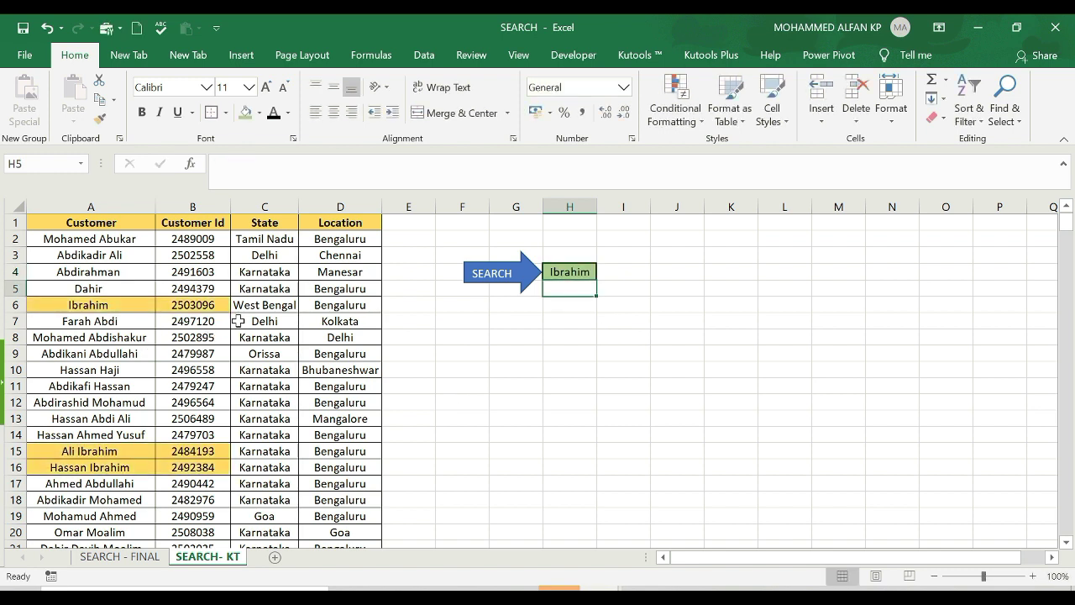
pyautogui.click(573, 268)
pyautogui.press('Delete')
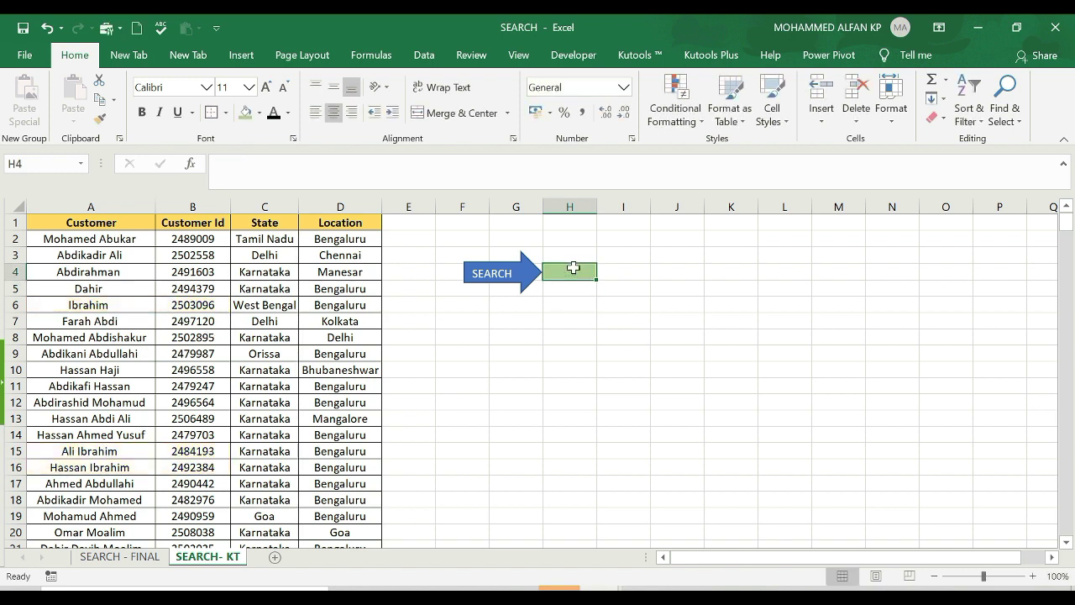